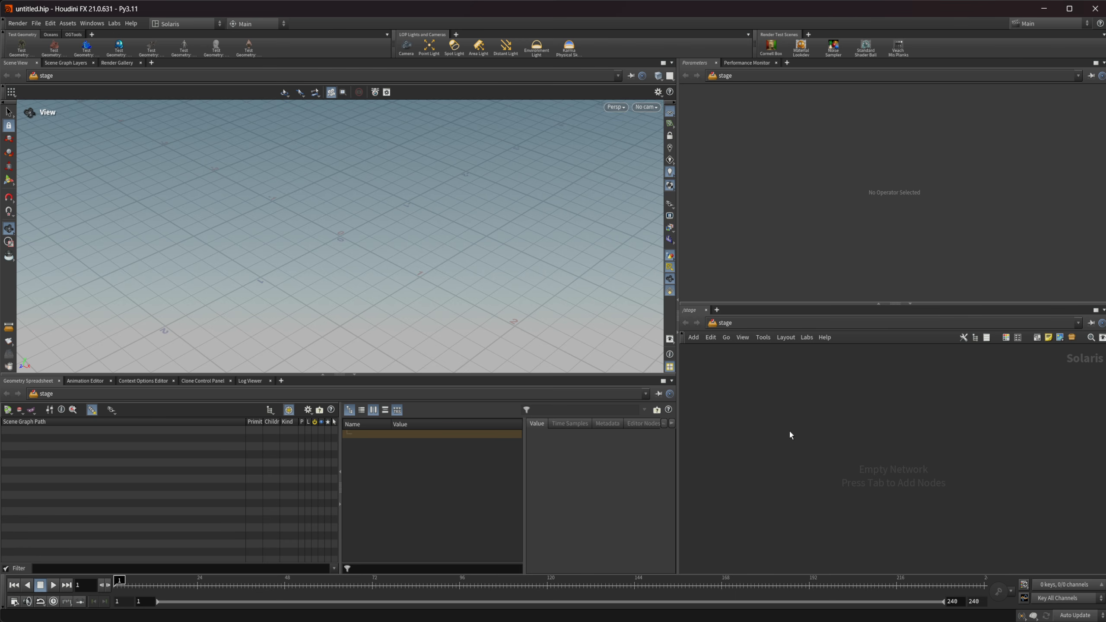
# Add a SOP Create node to the stage network and enter its geometry network.
pyautogui.press('Tab')
pyautogui.write('sop')
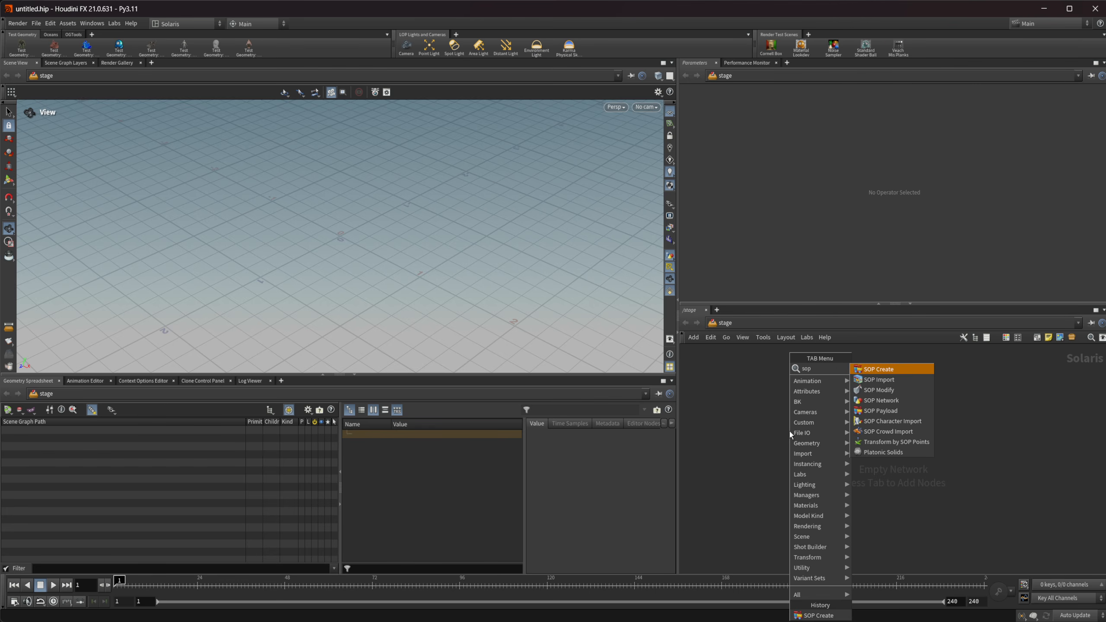
pyautogui.press('Return')
pyautogui.click(790, 434)
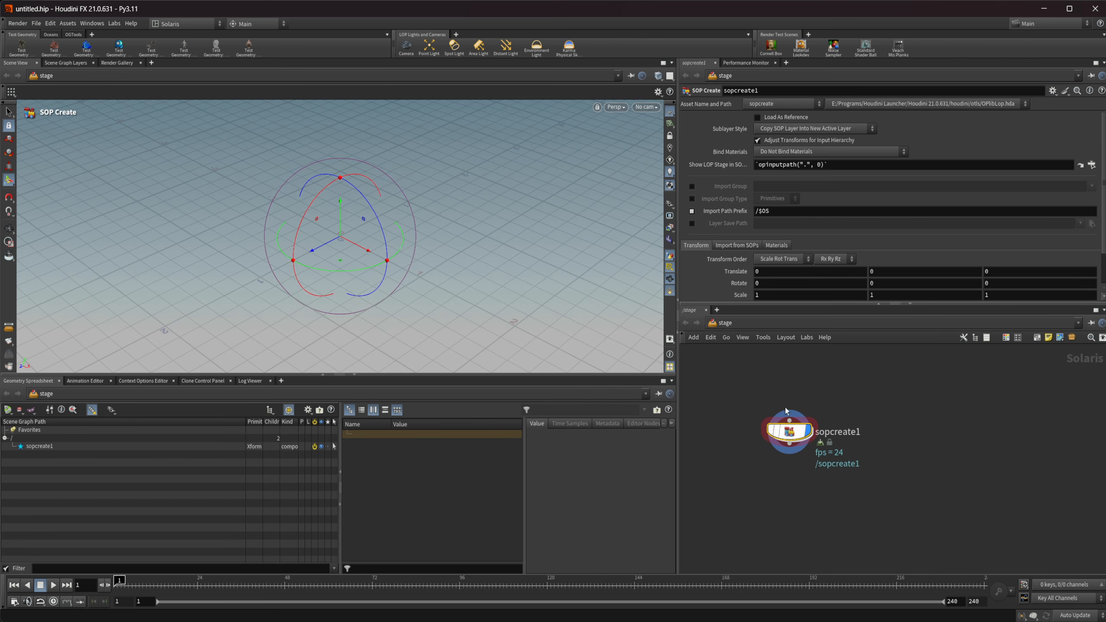
pyautogui.moveTo(786, 437)
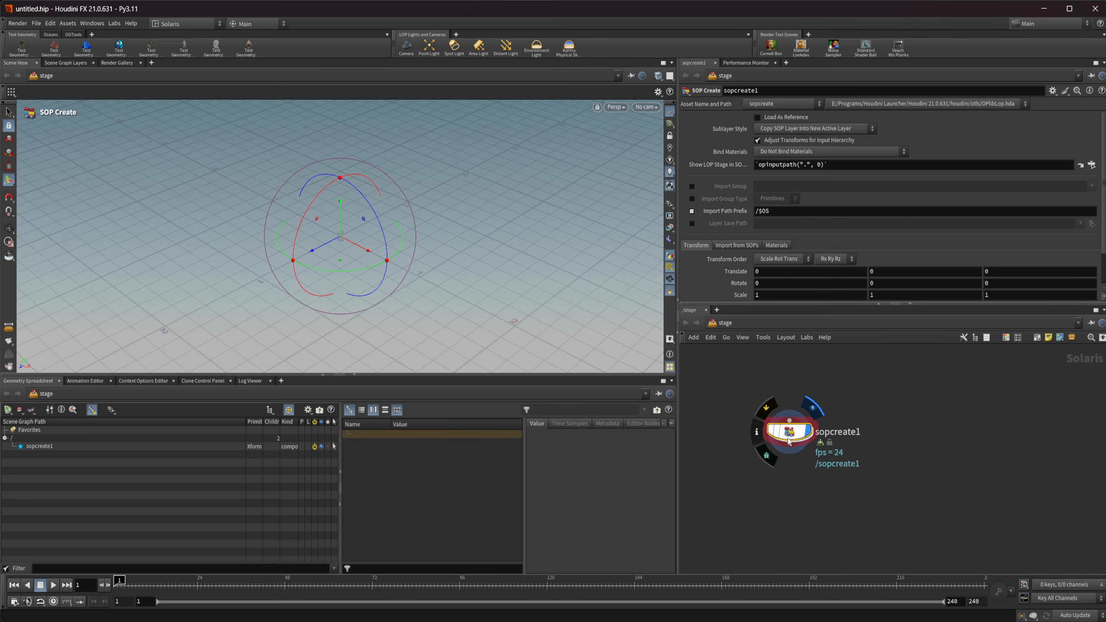
pyautogui.doubleClick(786, 437)
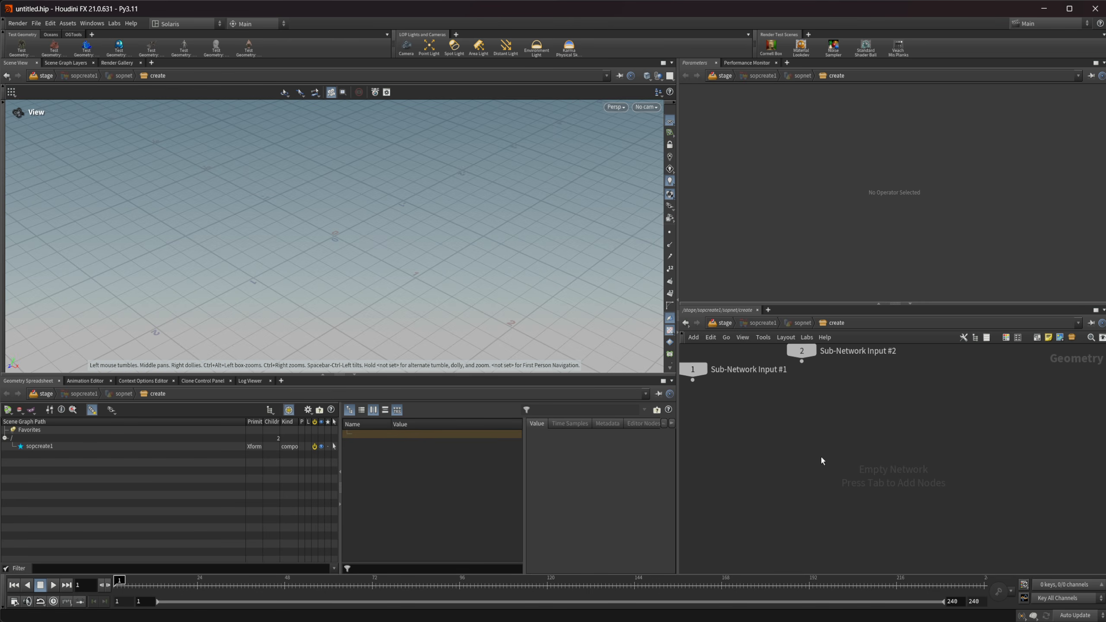
# Place a Grid node in the geometry network, keeping its default 10 by 10 size.
pyautogui.press('Tab')
pyautogui.write('grid')
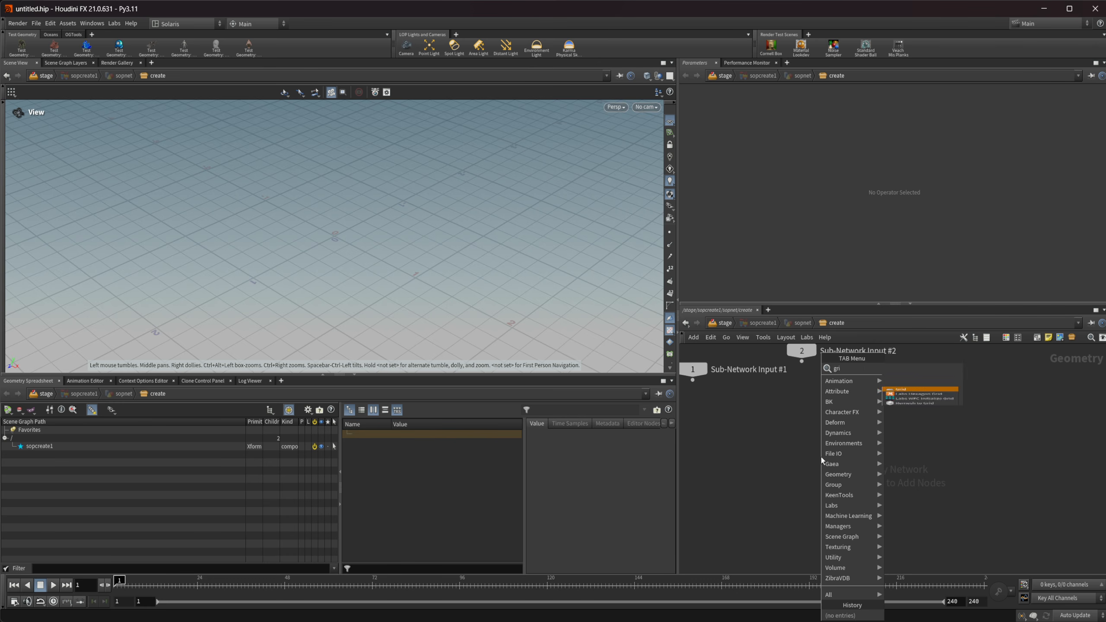
pyautogui.press('Return')
pyautogui.click(821, 455)
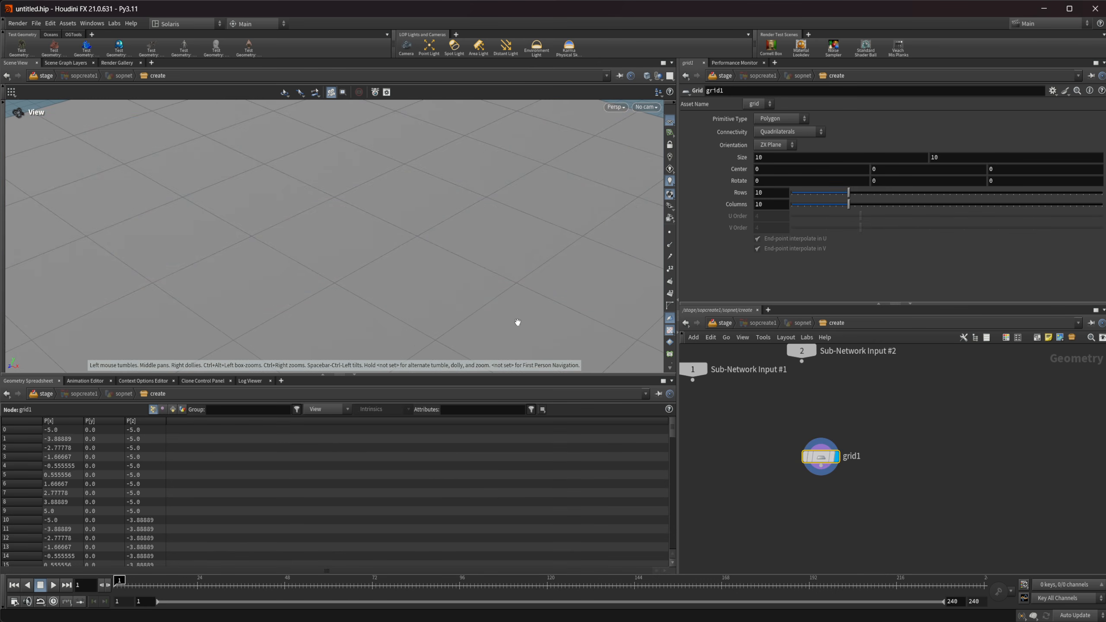
pyautogui.moveTo(444, 304); pyautogui.dragTo(631, 257)
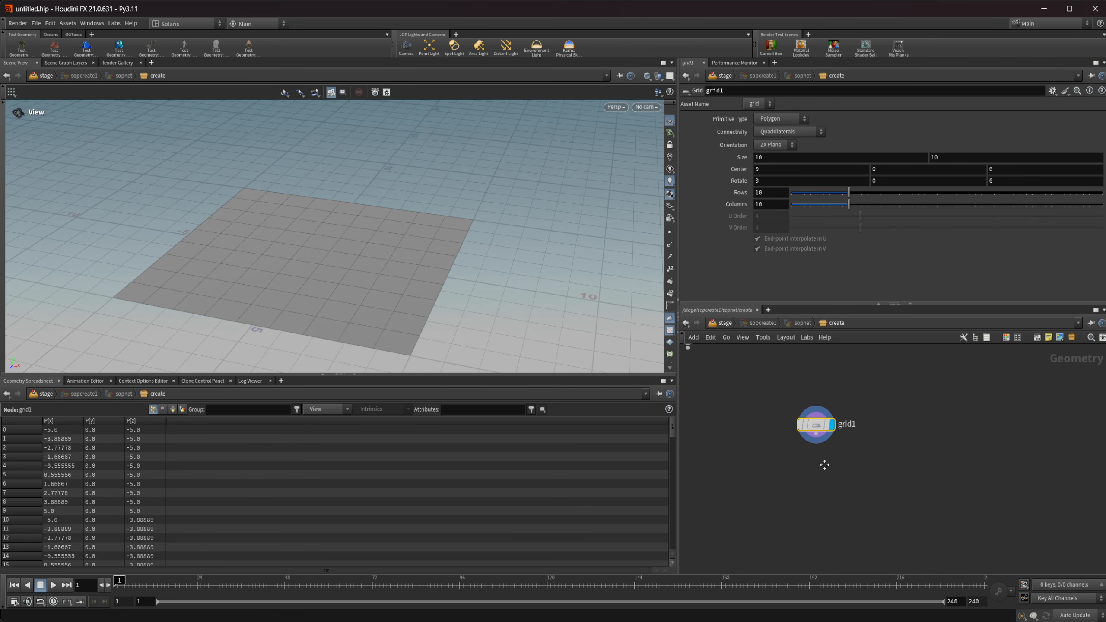
# Add an Extract Centroid node below the grid, wire the grid into it and display its output.
pyautogui.press('Tab')
pyautogui.write('ec')
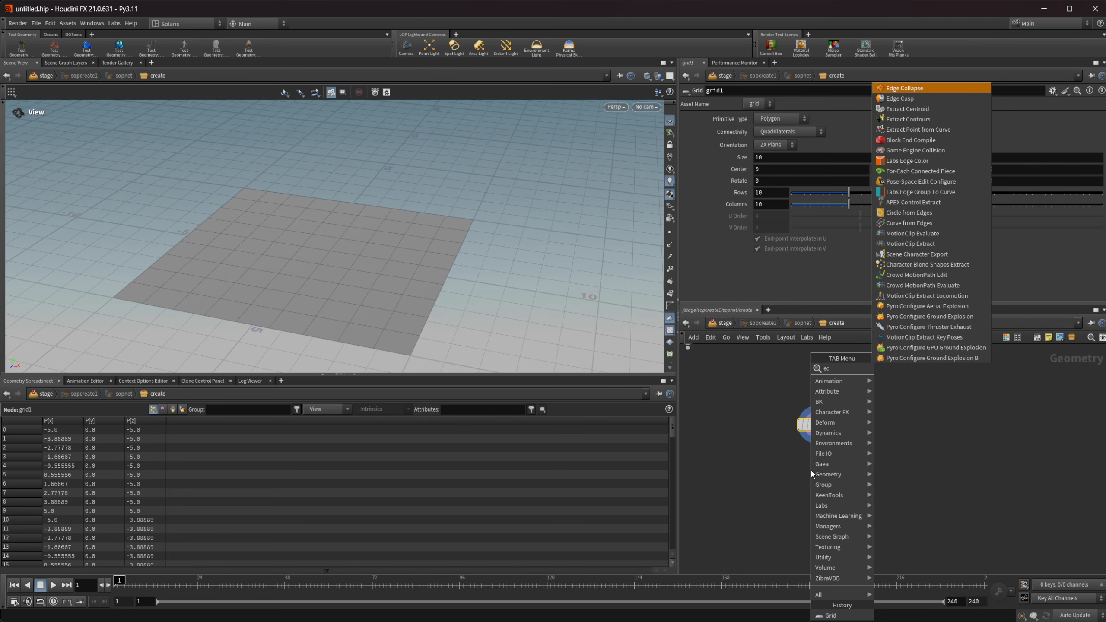
pyautogui.press('BackSpace')
pyautogui.press('BackSpace')
pyautogui.write('sc')
pyautogui.press('Return')
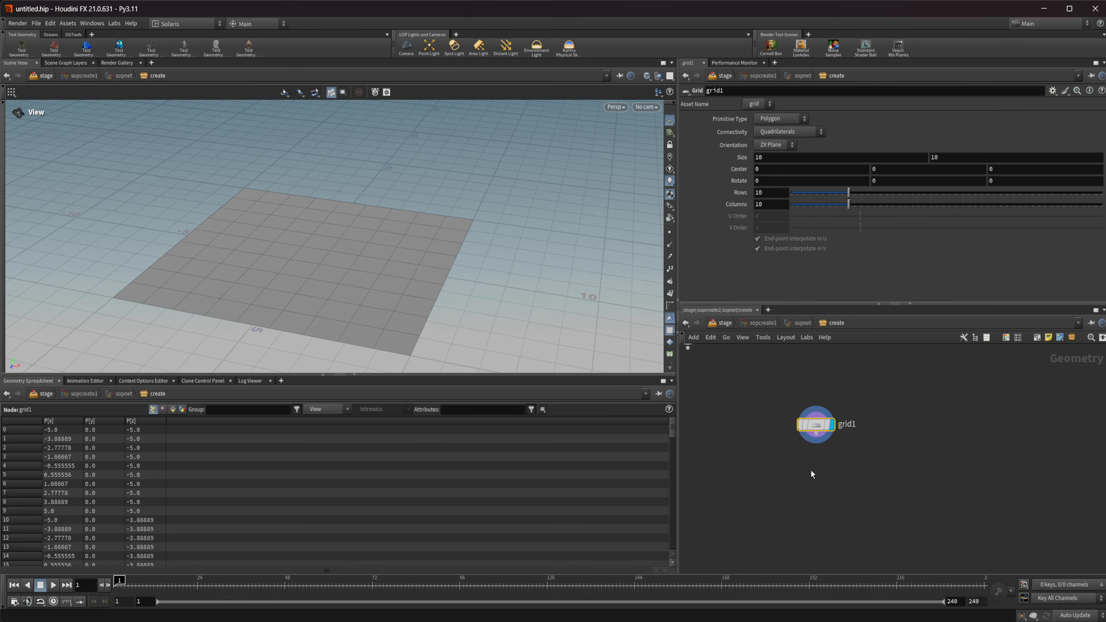
pyautogui.click(816, 470)
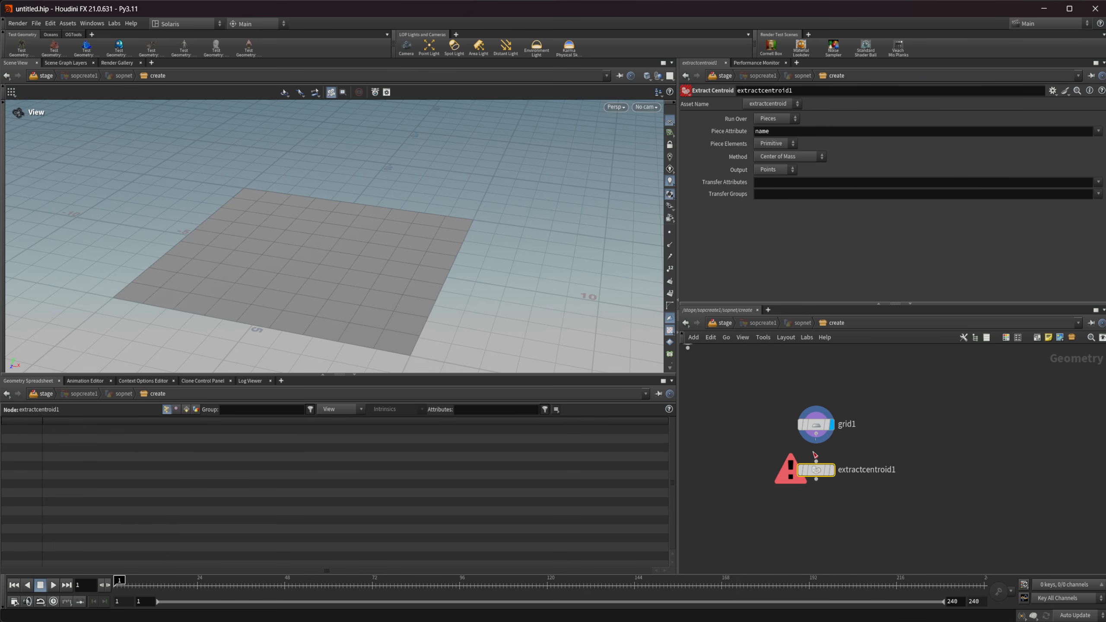
pyautogui.moveTo(813, 452); pyautogui.dragTo(816, 461)
pyautogui.press('r')
pyautogui.click(816, 474)
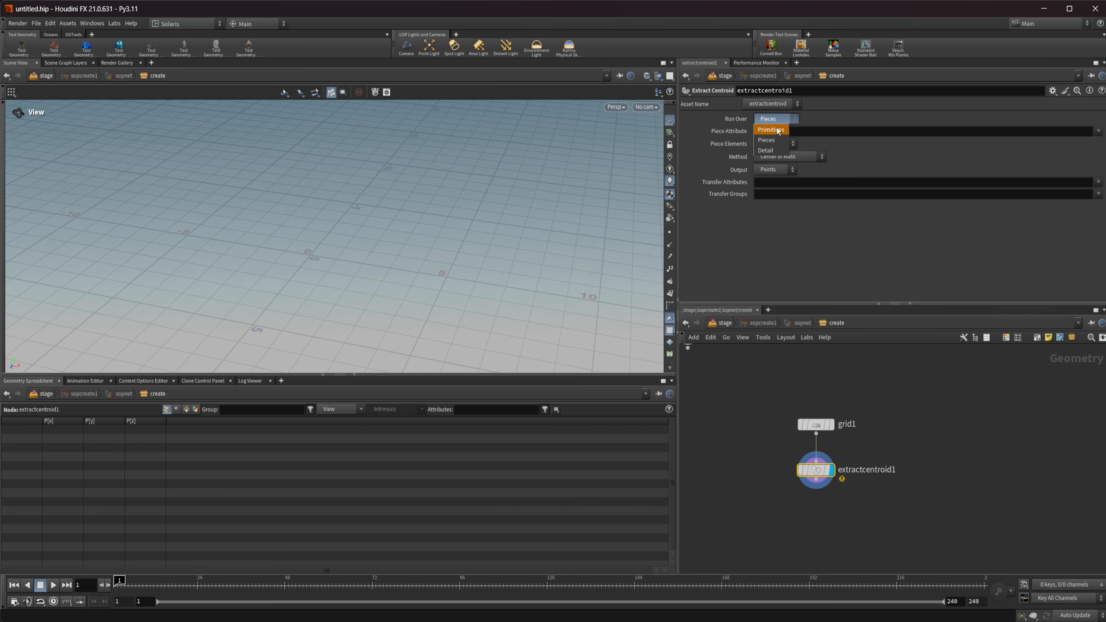
# Set the Extract Centroid node to run over Primitives, and display the grid for comparison.
pyautogui.click(770, 129)
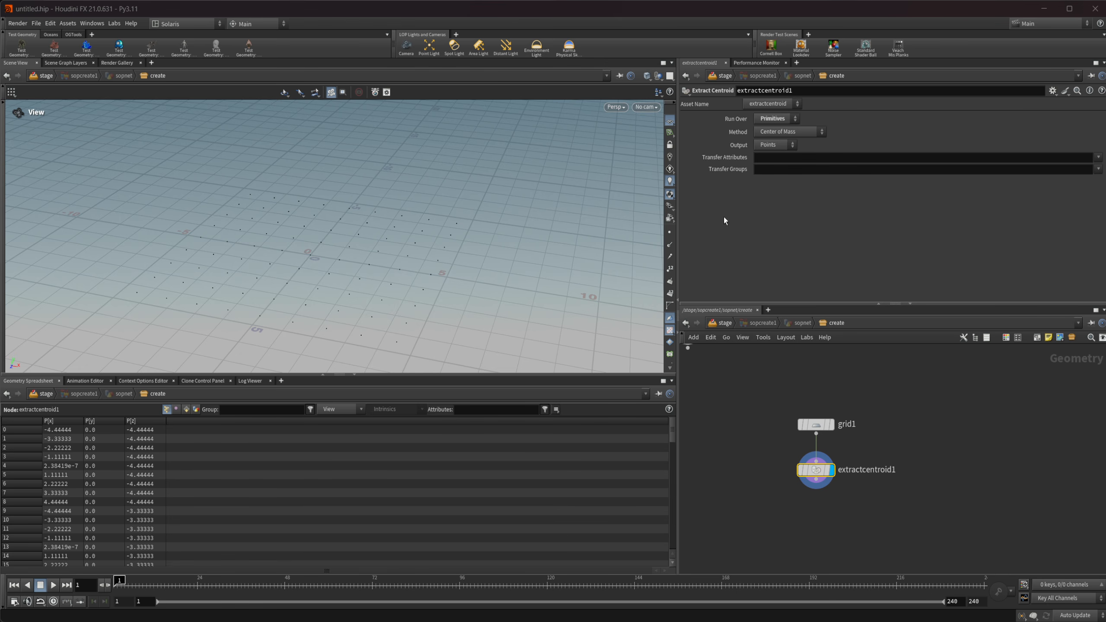
pyautogui.moveTo(262, 296); pyautogui.dragTo(344, 271)
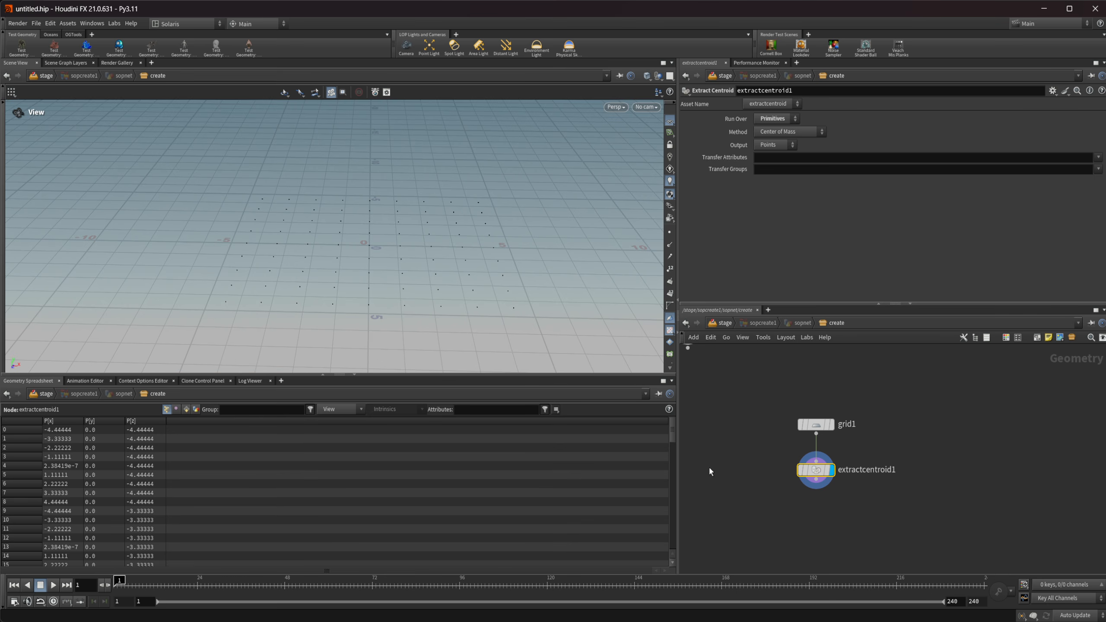
pyautogui.moveTo(808, 522); pyautogui.dragTo(796, 489, button='middle')
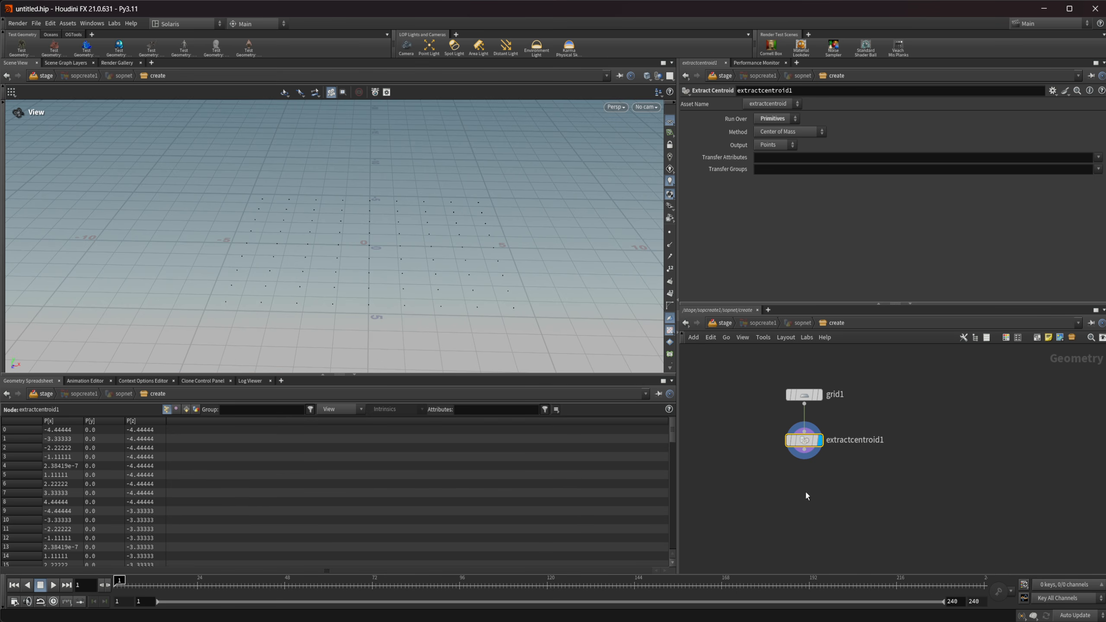
pyautogui.click(808, 397)
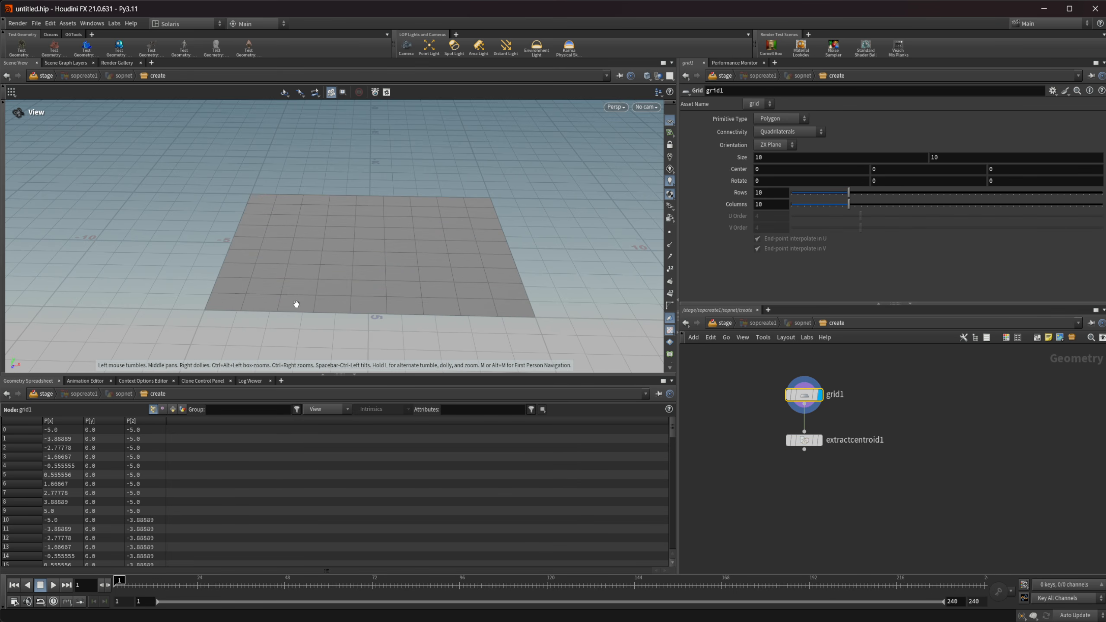
# Display the Extract Centroid node again and append a Copy and Transform node to it.
pyautogui.click(797, 442)
pyautogui.press('Tab')
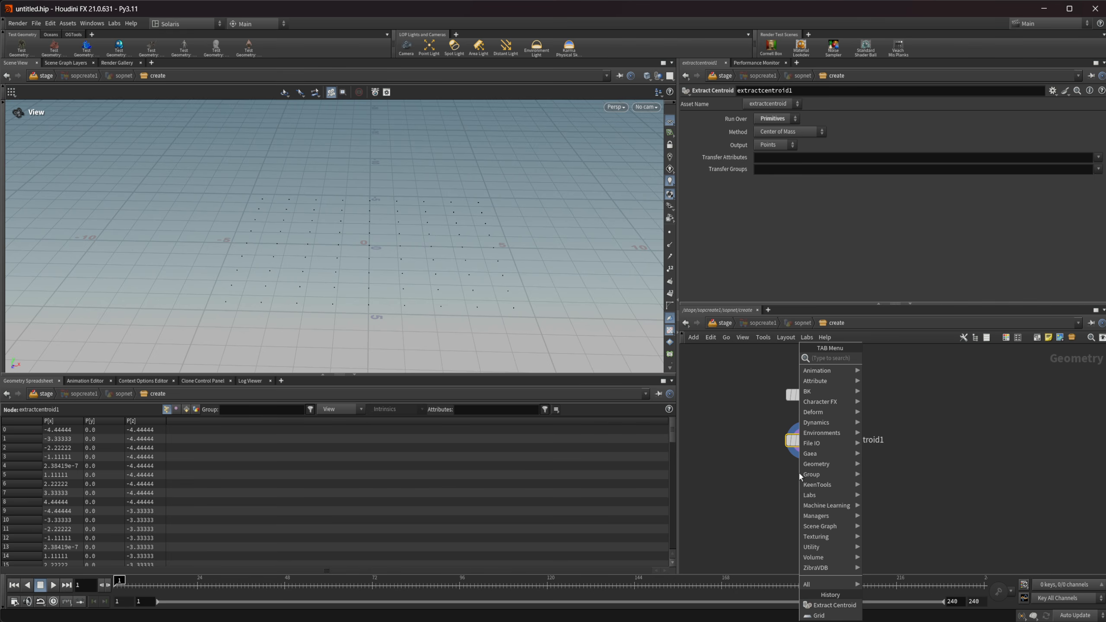
pyautogui.write('copy')
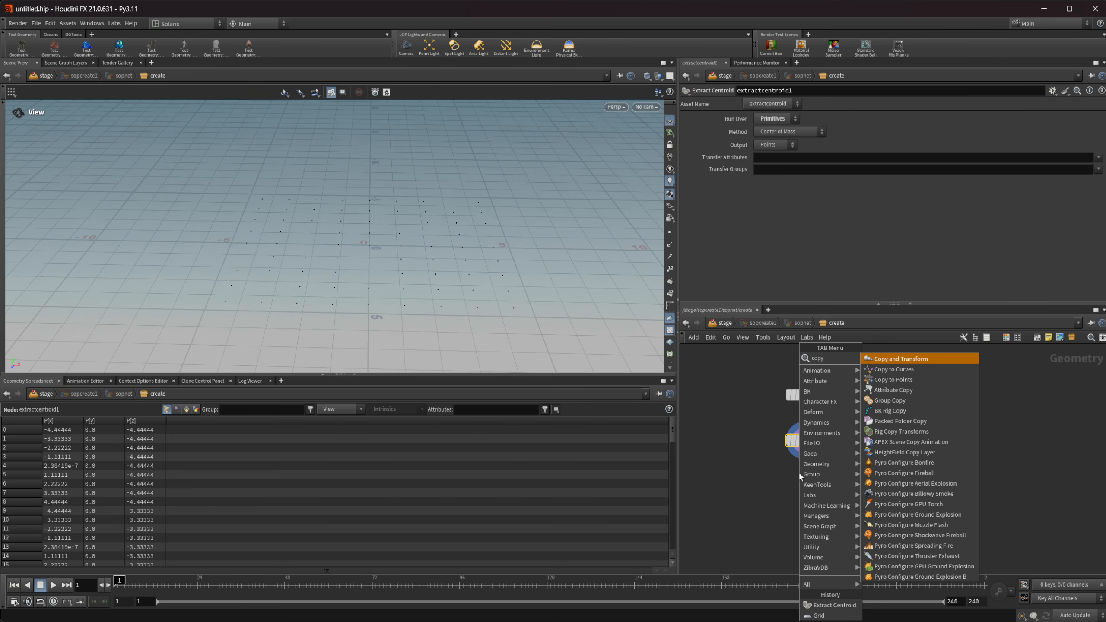
pyautogui.press('Return')
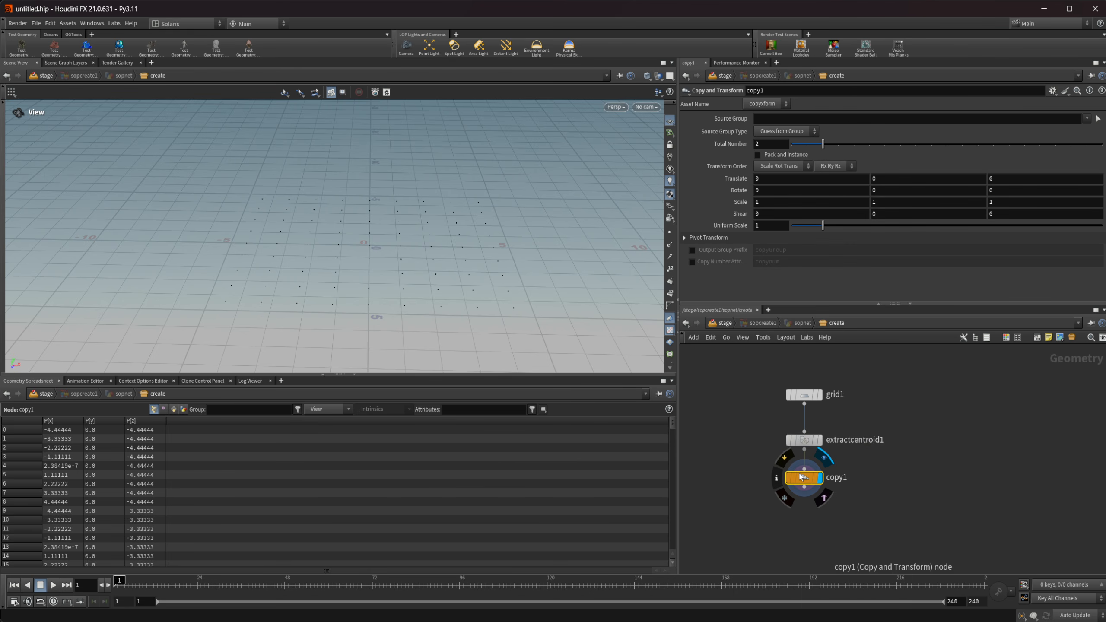
pyautogui.click(801, 475)
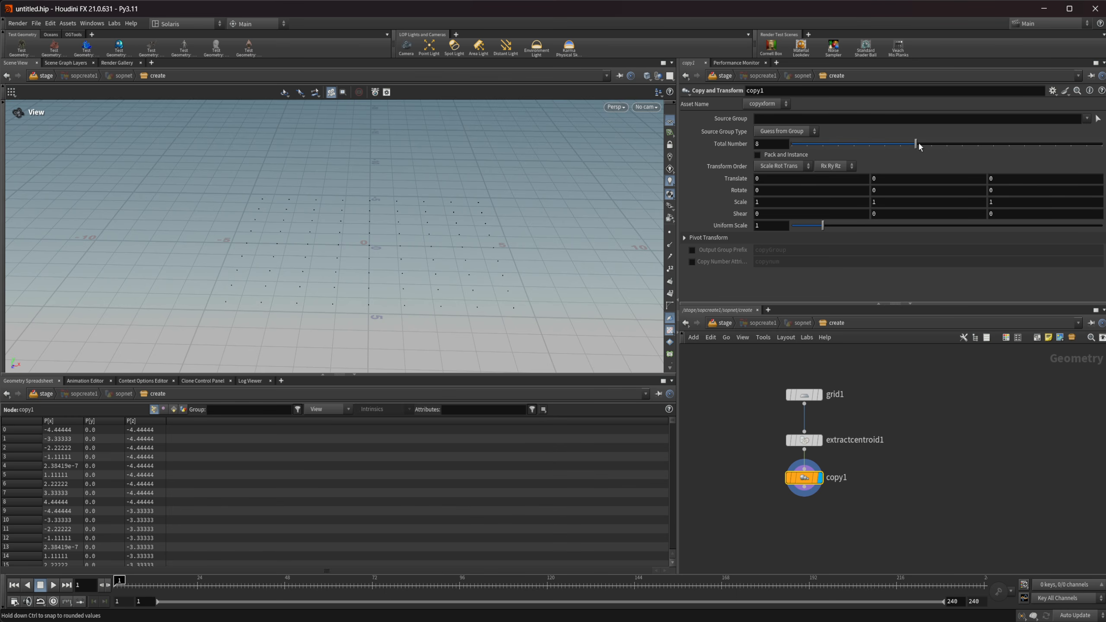
# Set the Copy and Transform node to 9 total copies with a Y translation of 1.
pyautogui.moveTo(887, 179); pyautogui.dragTo(816, 189)
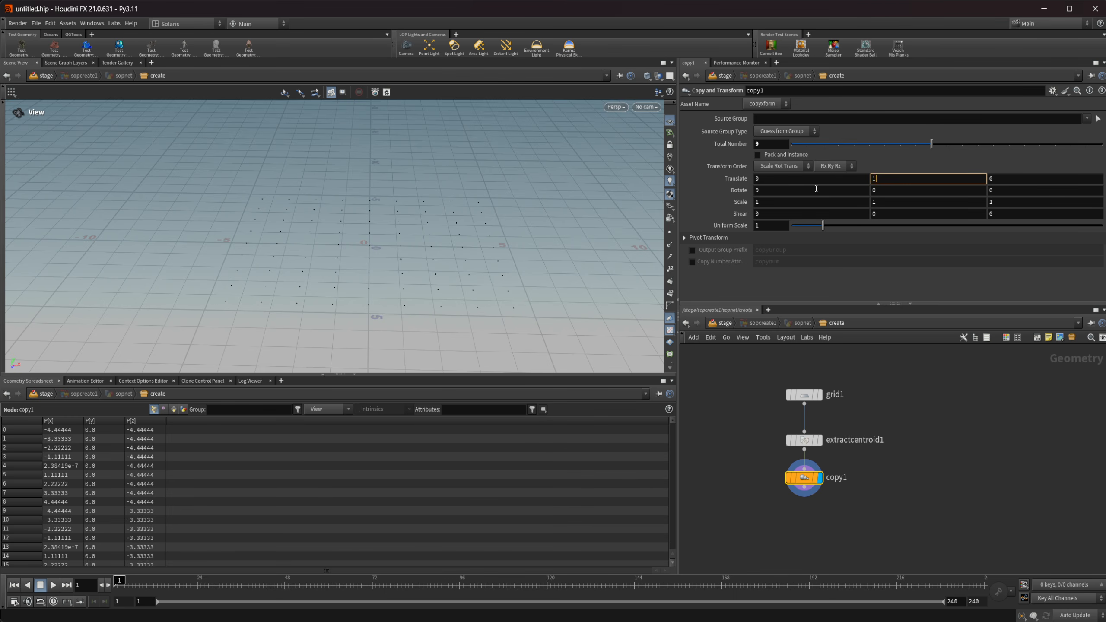
pyautogui.press('Return')
pyautogui.moveTo(503, 261); pyautogui.dragTo(379, 194)
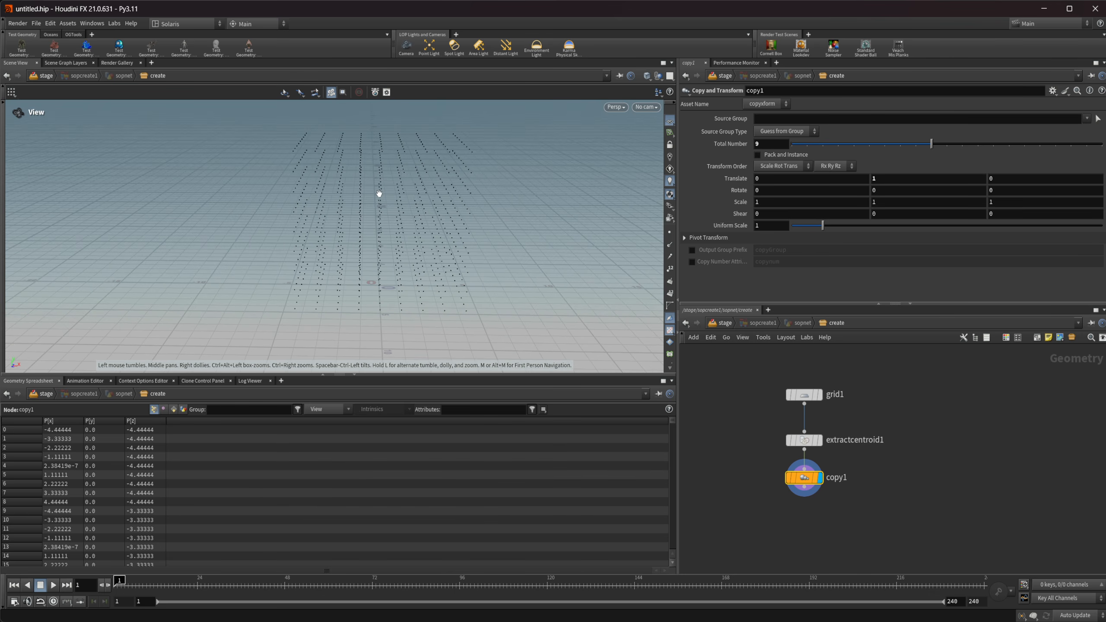
# Append a Match Size node after the Copy and Transform node to centre the point lattice at the origin.
pyautogui.moveTo(770, 497); pyautogui.dragTo(757, 464, button='middle')
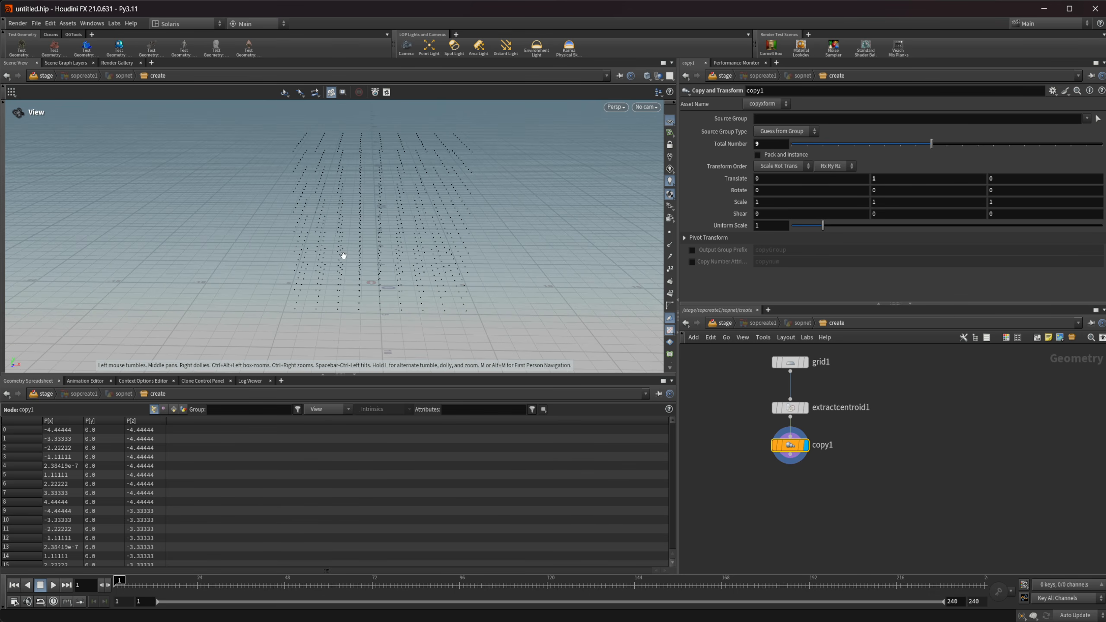
pyautogui.press('Tab')
pyautogui.write('matchs')
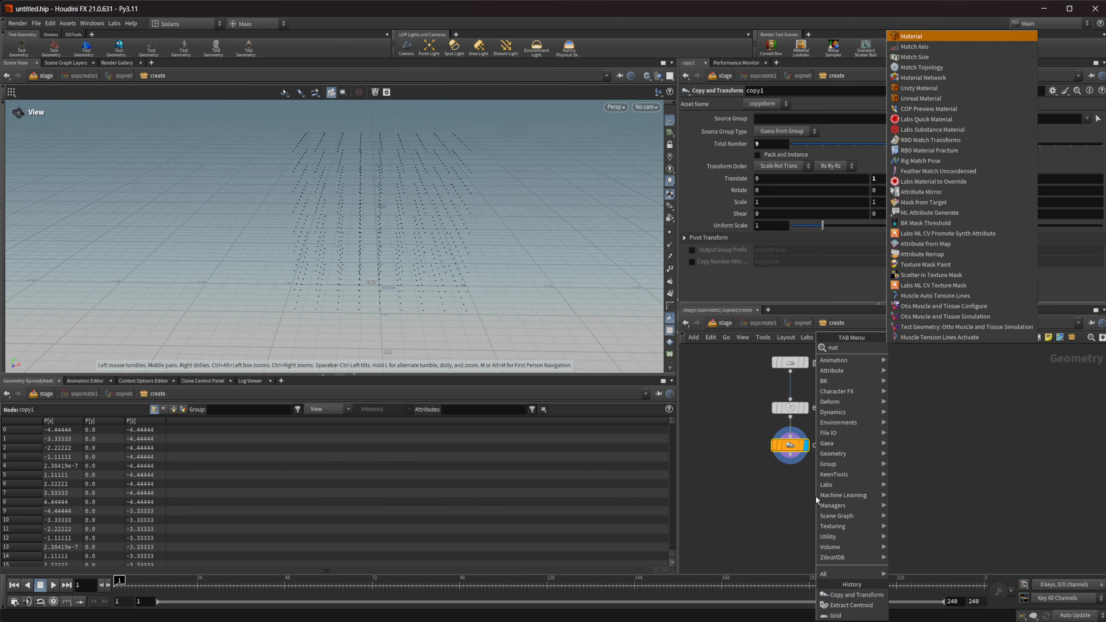
pyautogui.press('Return')
pyautogui.click(816, 497)
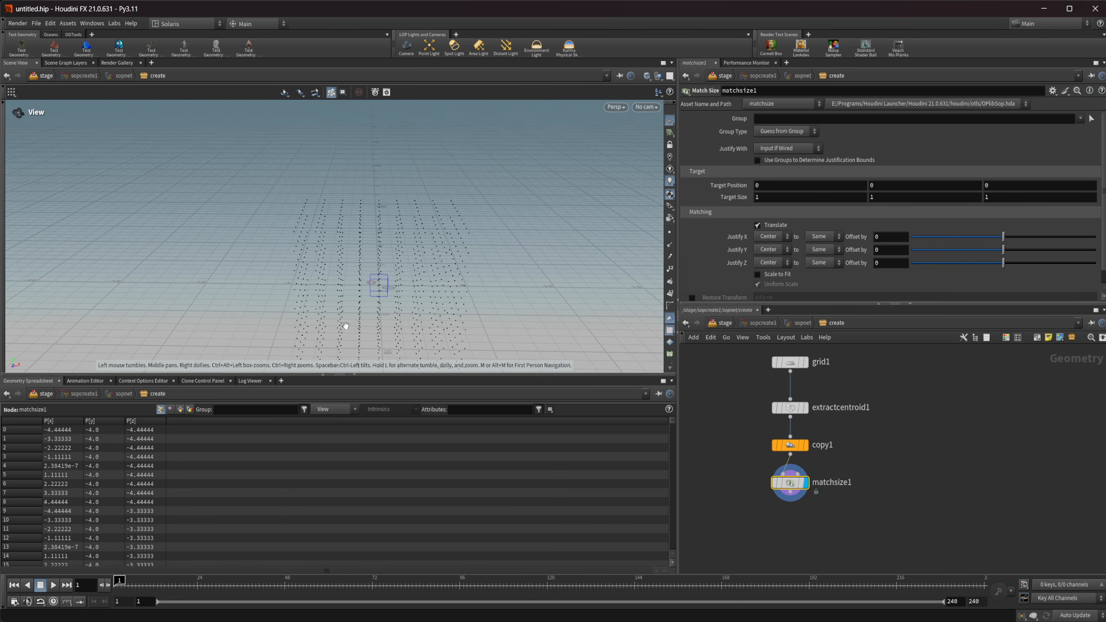
pyautogui.moveTo(362, 284); pyautogui.dragTo(372, 282)
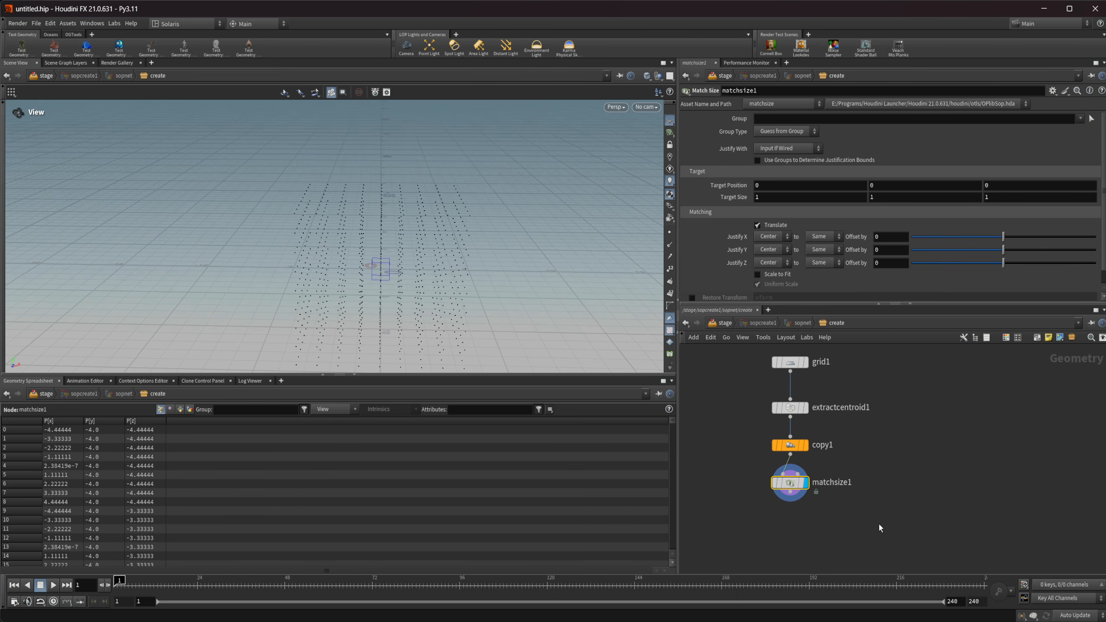
# Add a Box node and place it unconnected beside the main node chain, below the Match Size node.
pyautogui.moveTo(911, 527); pyautogui.dragTo(918, 474, button='middle')
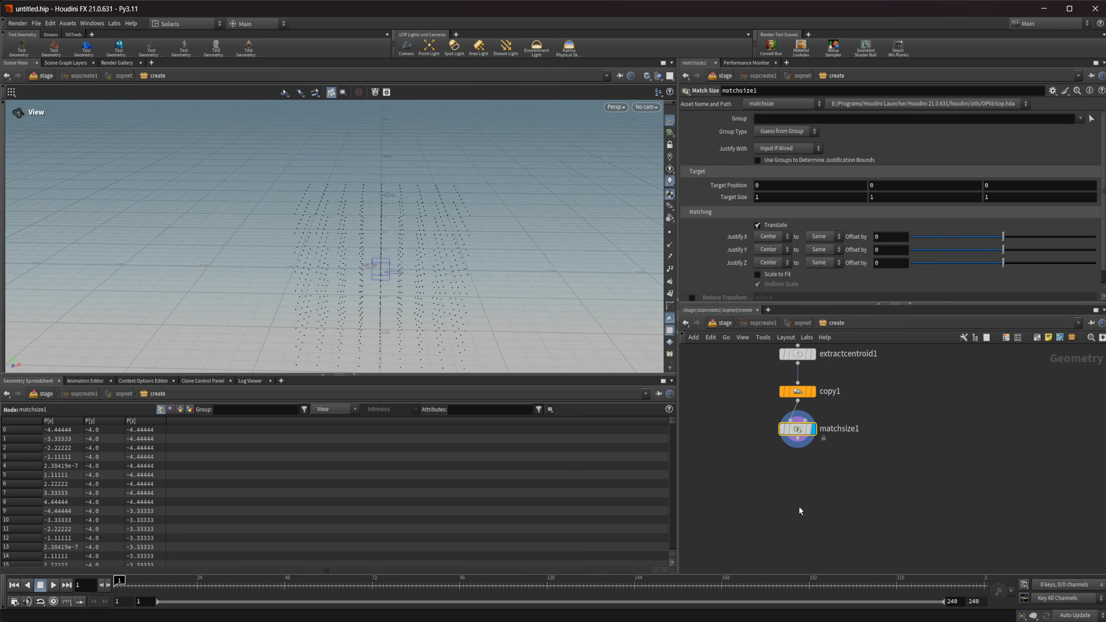
pyautogui.press('Tab')
pyautogui.write('box')
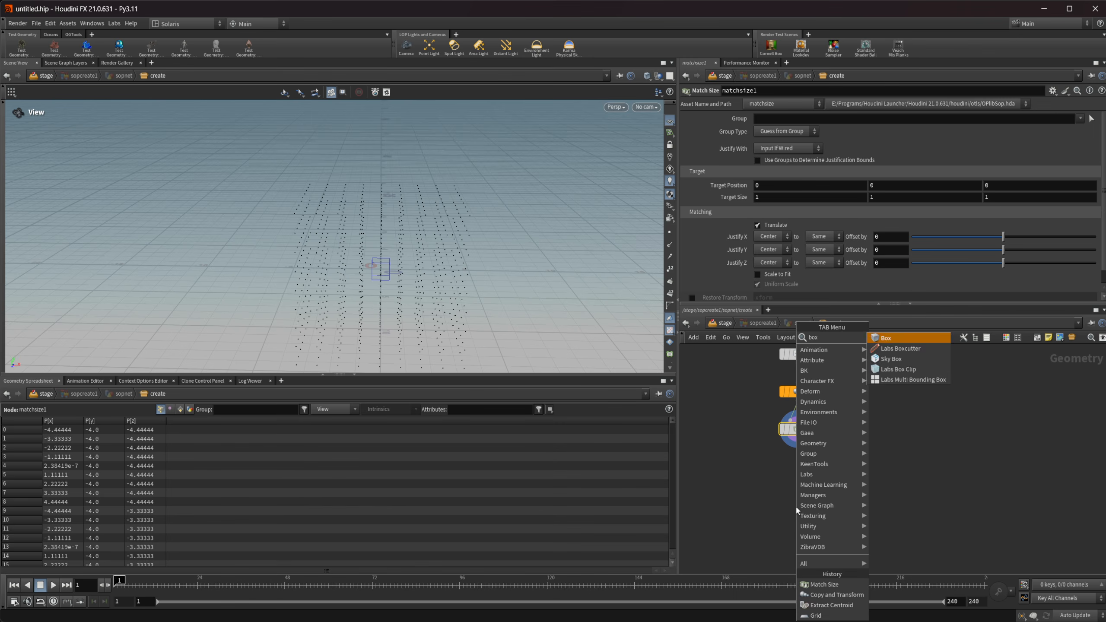
pyautogui.press('Return')
pyautogui.click(796, 508)
pyautogui.moveTo(838, 488); pyautogui.dragTo(872, 492, button='middle')
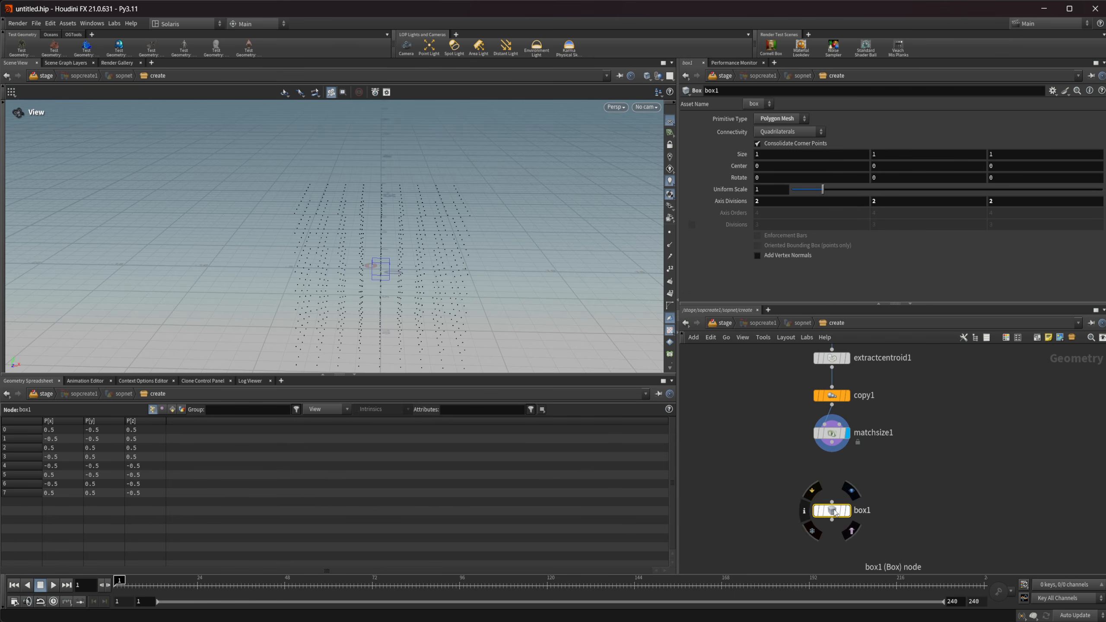
pyautogui.moveTo(836, 513); pyautogui.dragTo(737, 467)
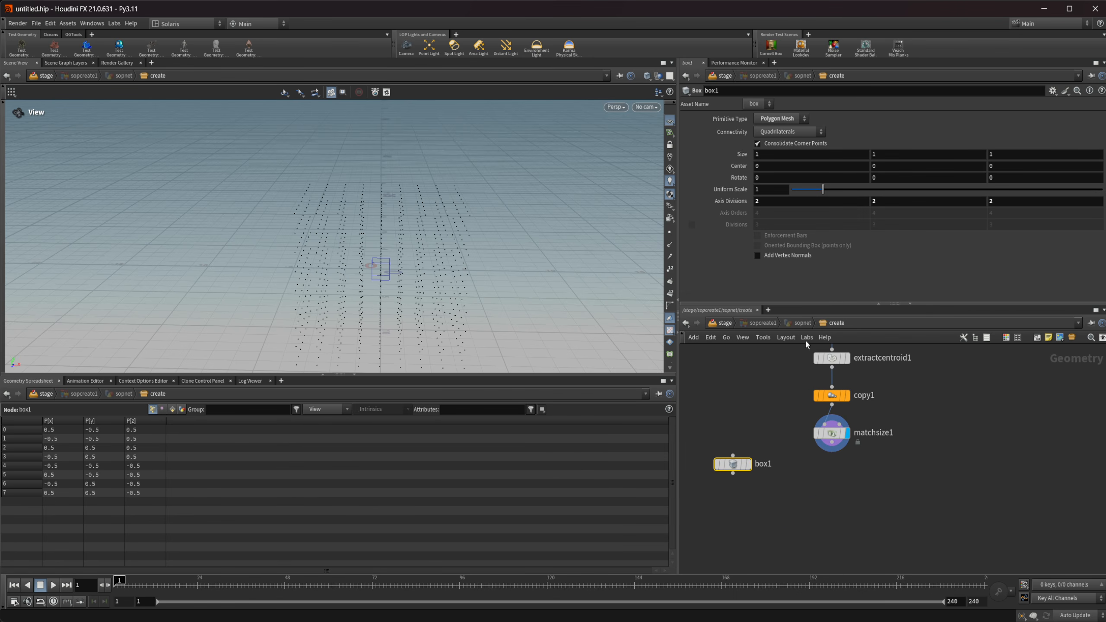
# Append a PolyBevel node to the box and display its output.
pyautogui.press('Tab')
pyautogui.write('poly')
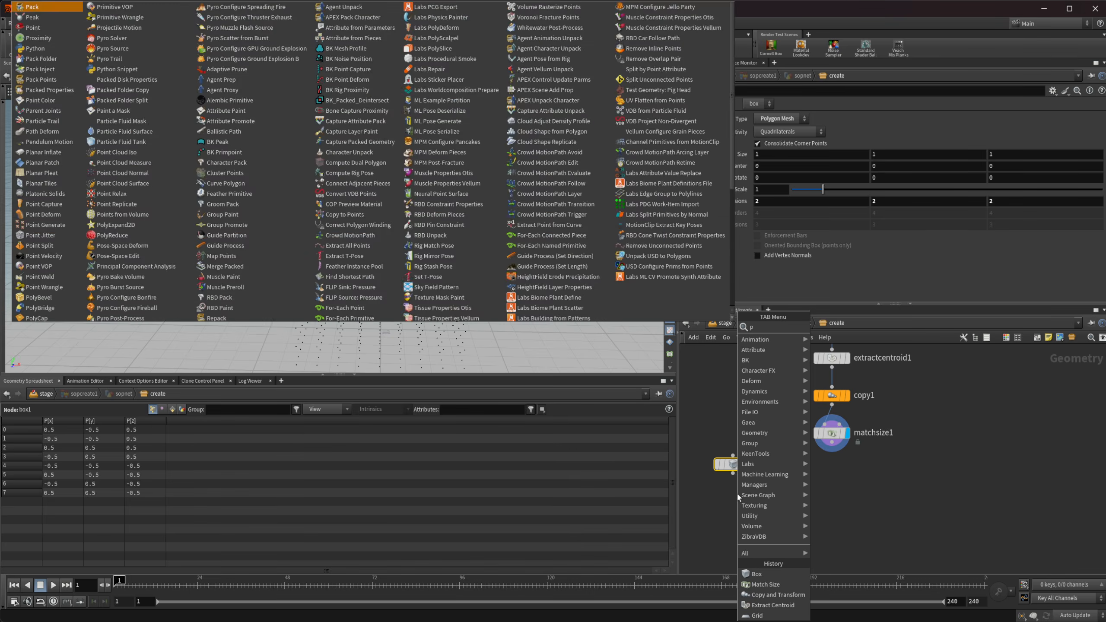
pyautogui.press('Return')
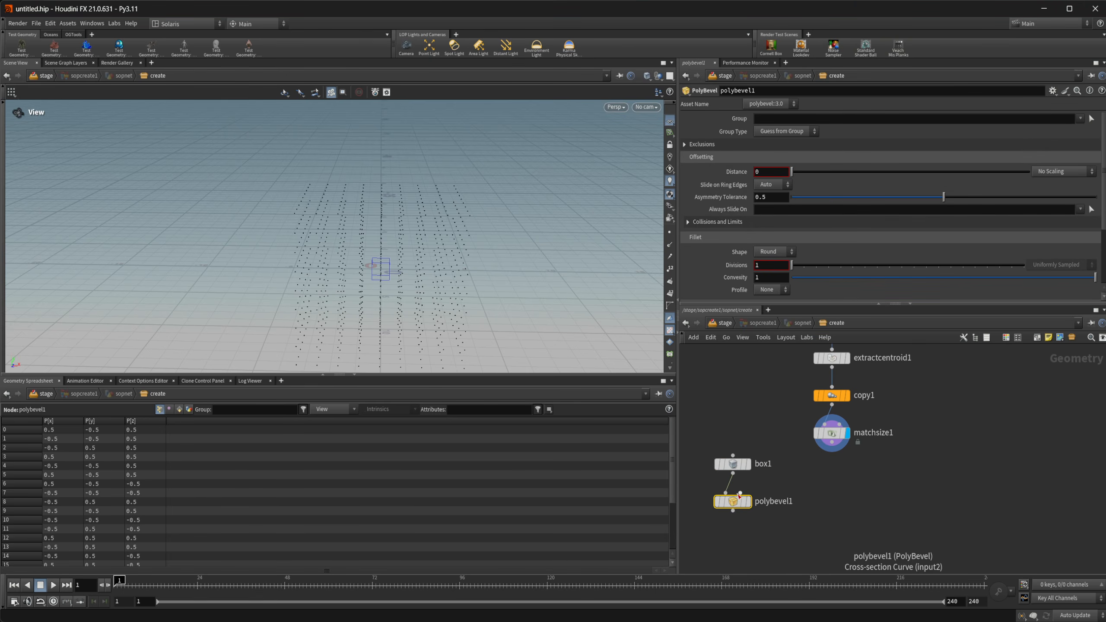
pyautogui.click(747, 502)
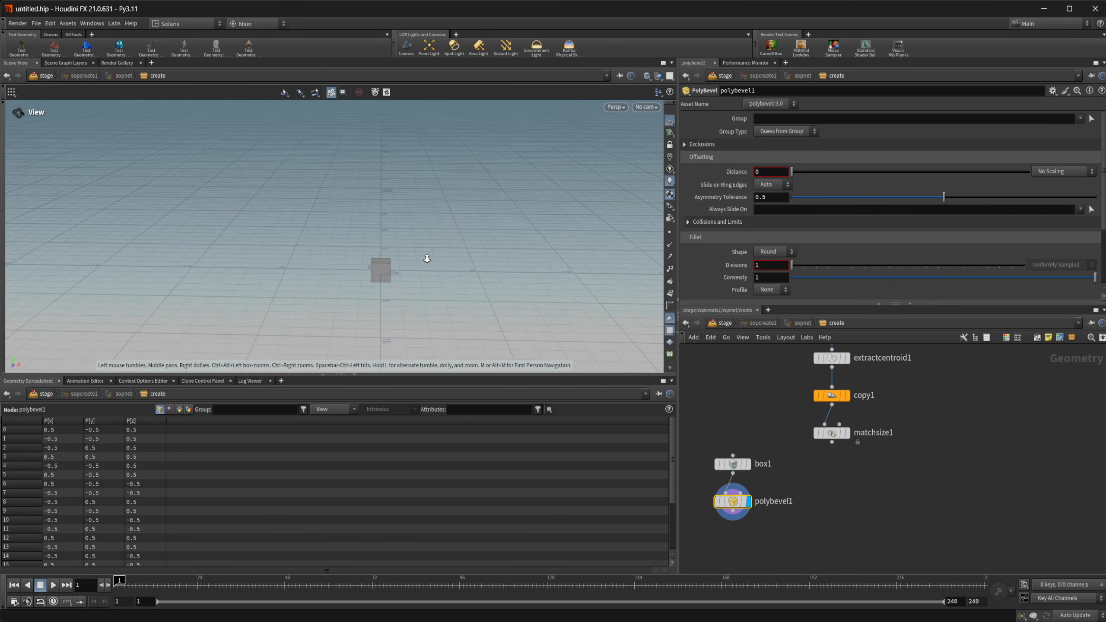
# Bevel the box's edges with a distance of 0.08 and 4 round fillet divisions.
pyautogui.scroll(3, 464, 246)
pyautogui.moveTo(463, 246); pyautogui.dragTo(373, 260)
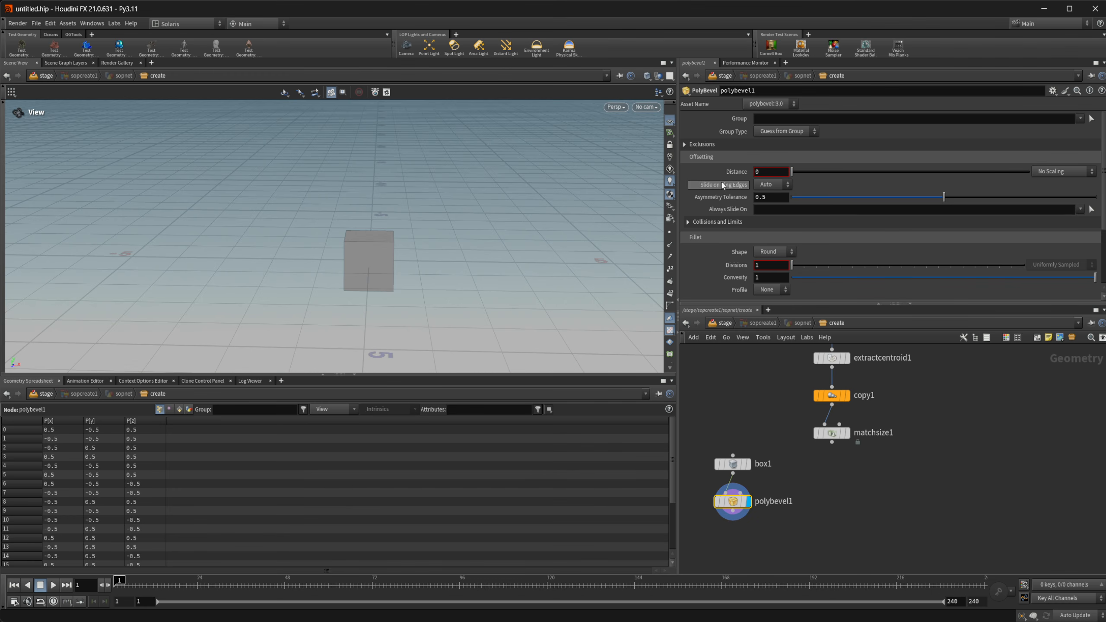
pyautogui.click(773, 172)
pyautogui.write('.08')
pyautogui.press('Return')
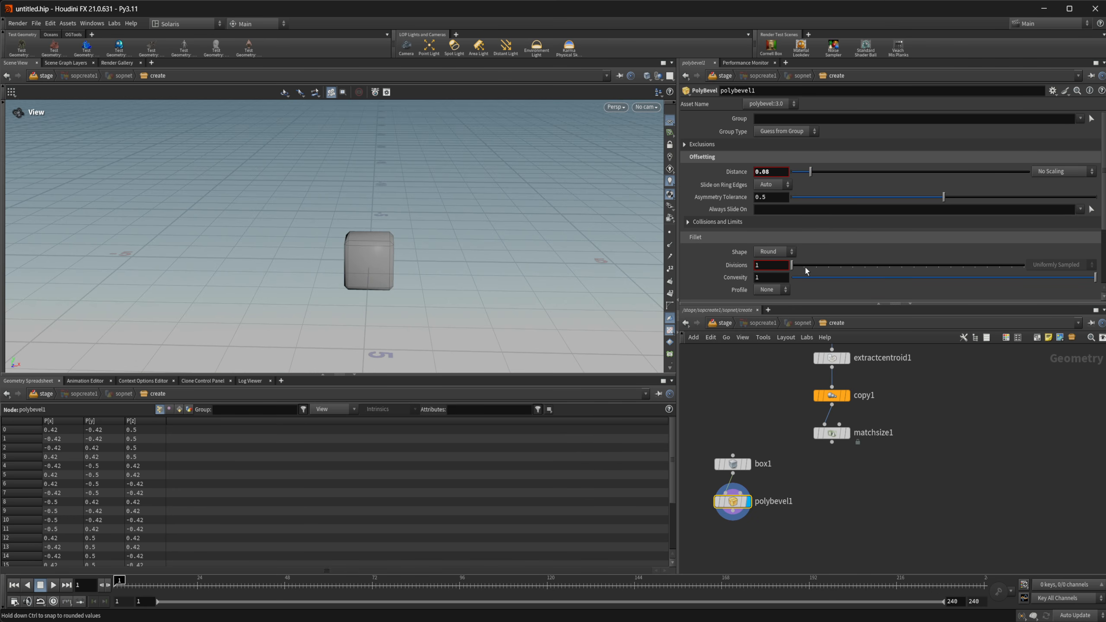
pyautogui.moveTo(804, 265); pyautogui.dragTo(829, 265)
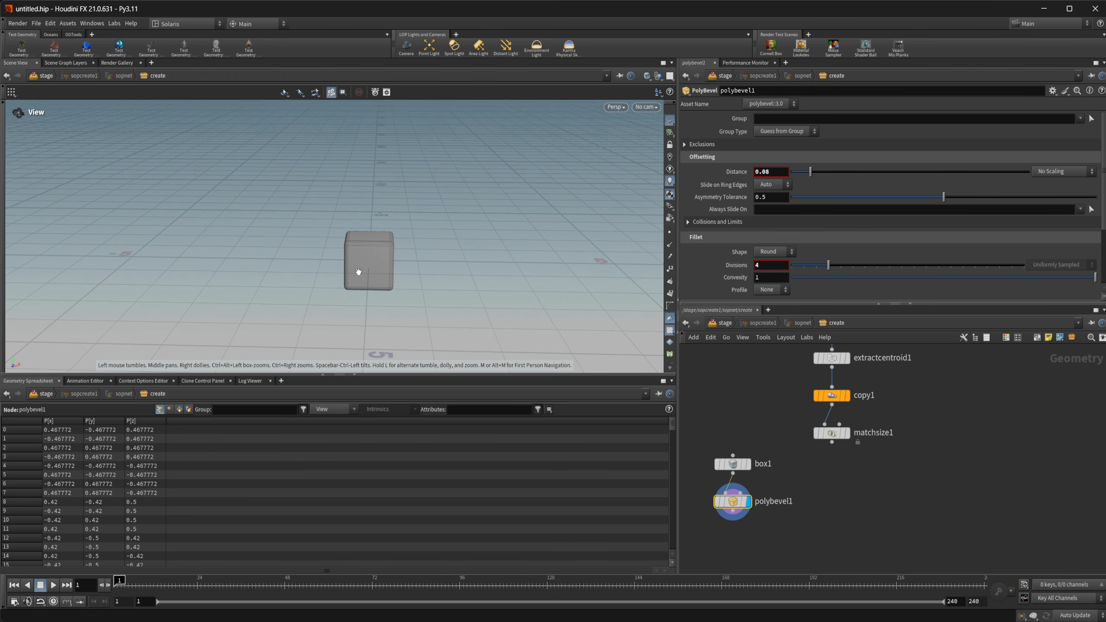
# Append a Copy to Points node after the PolyBevel node and display its output.
pyautogui.moveTo(358, 272); pyautogui.dragTo(404, 256)
pyautogui.moveTo(373, 253); pyautogui.dragTo(496, 237, button='right')
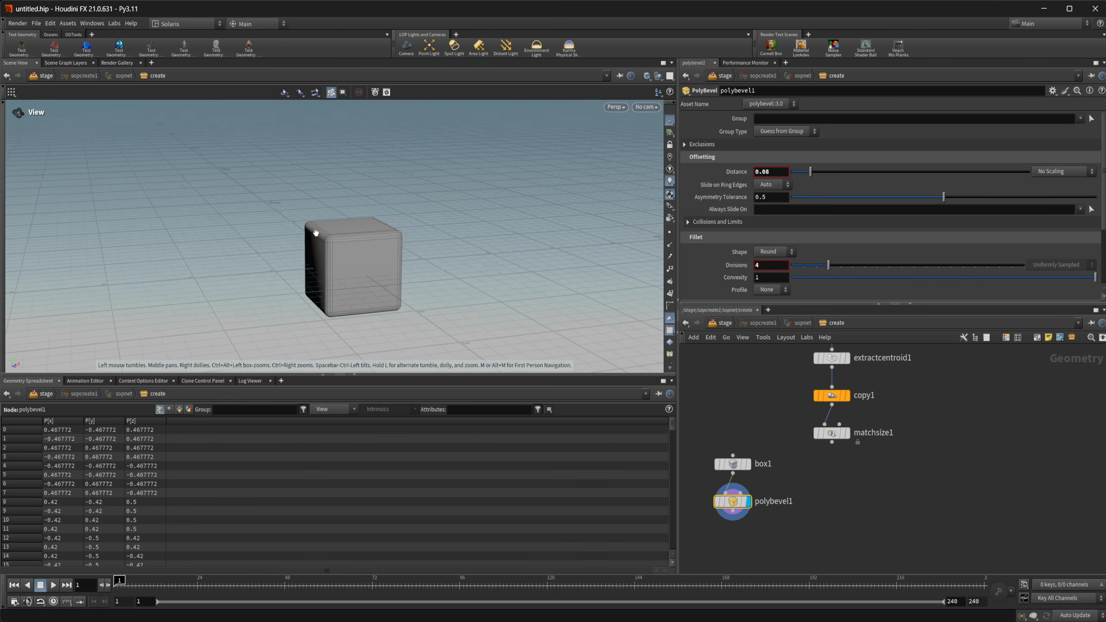
pyautogui.moveTo(315, 233); pyautogui.dragTo(322, 249)
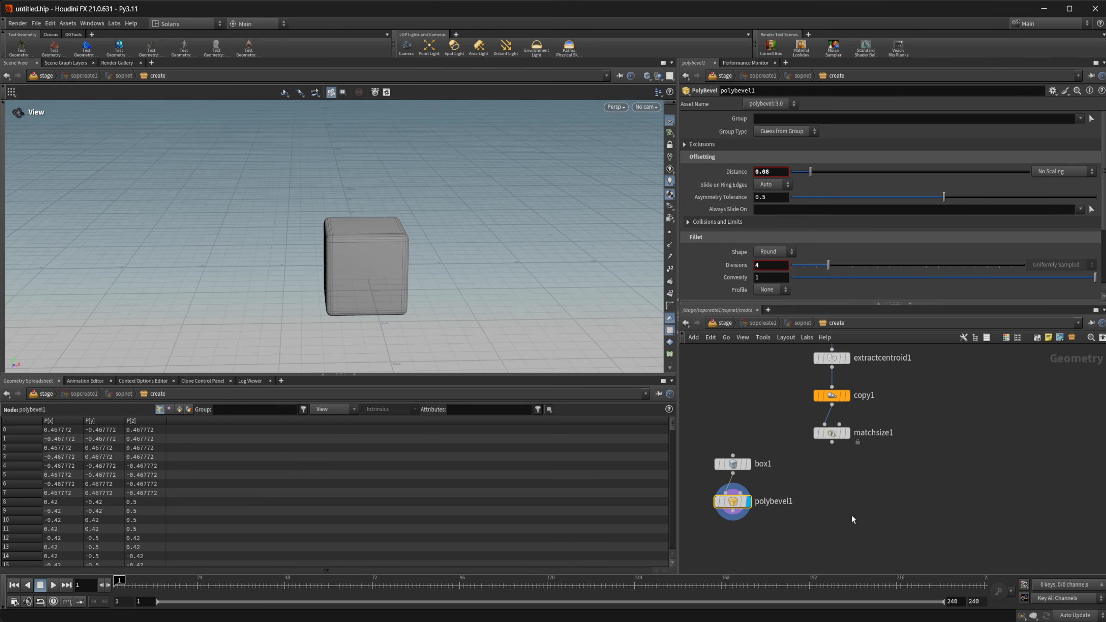
pyautogui.moveTo(851, 514); pyautogui.dragTo(828, 499, button='middle')
pyautogui.press('Tab')
pyautogui.write('co')
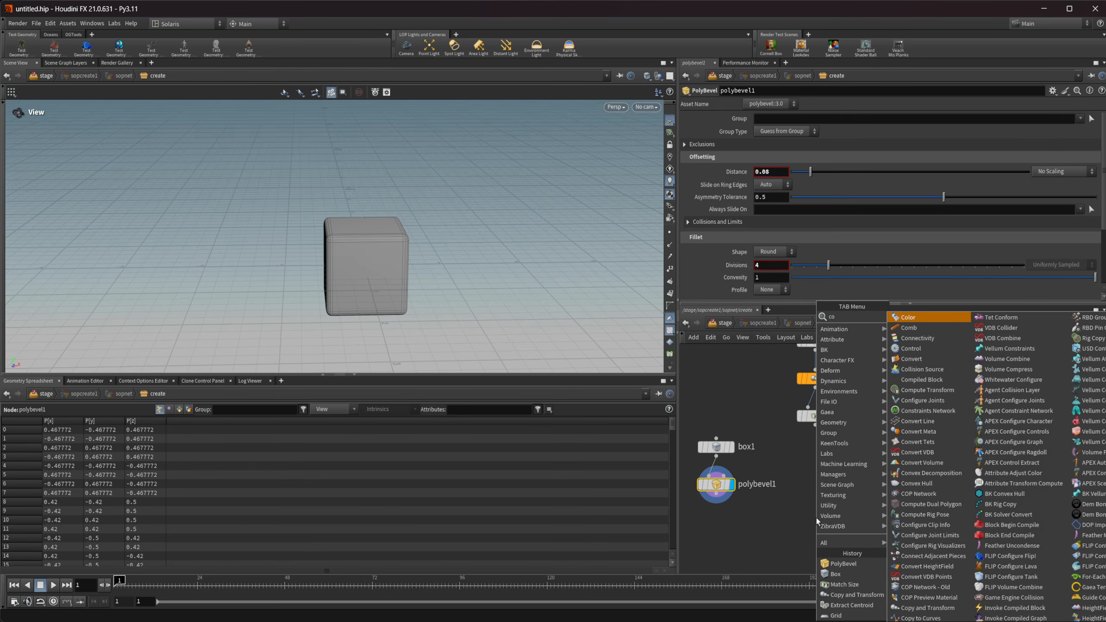
pyautogui.write('py to')
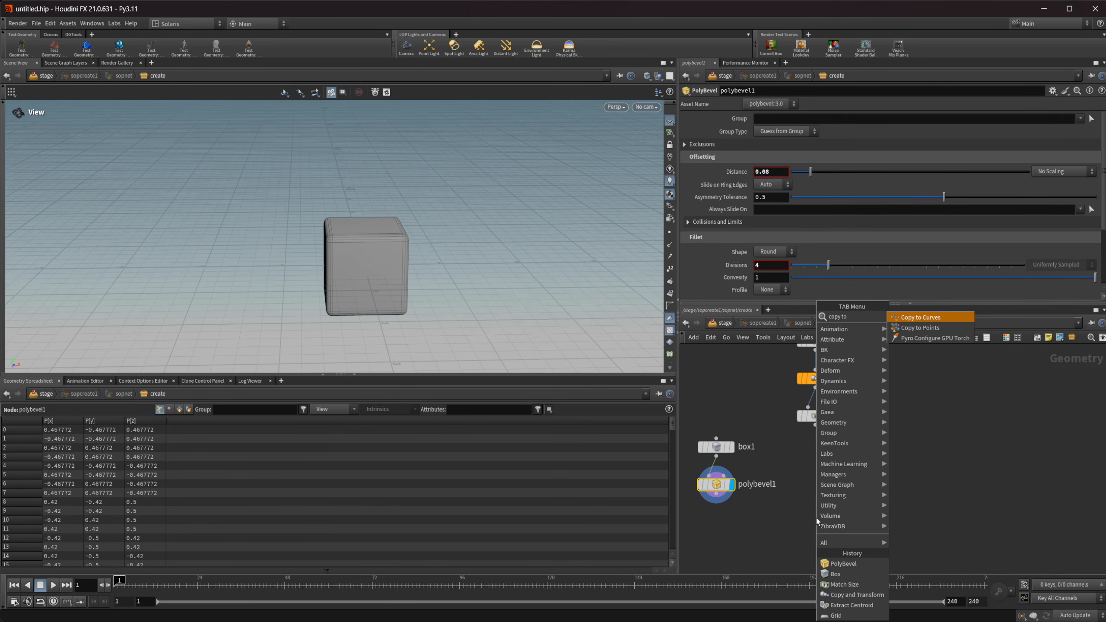
pyautogui.press('Down')
pyautogui.press('Return')
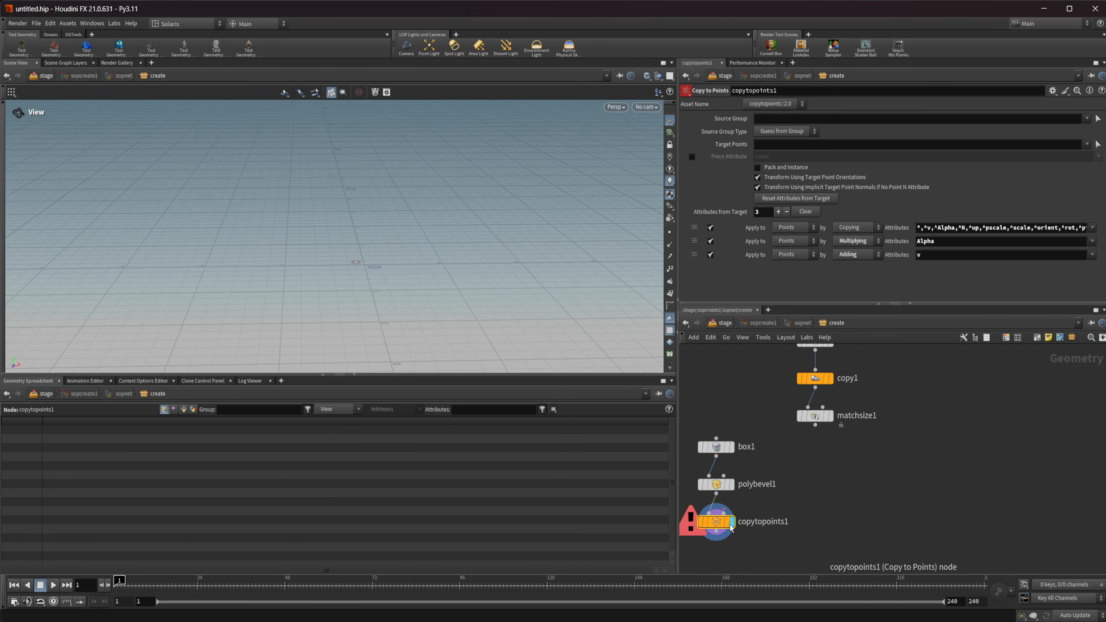
# Place the Copy to Points node below the Match Size node and wire the Match Size output into its target points input.
pyautogui.moveTo(729, 524); pyautogui.dragTo(794, 525)
pyautogui.moveTo(814, 439); pyautogui.dragTo(801, 473)
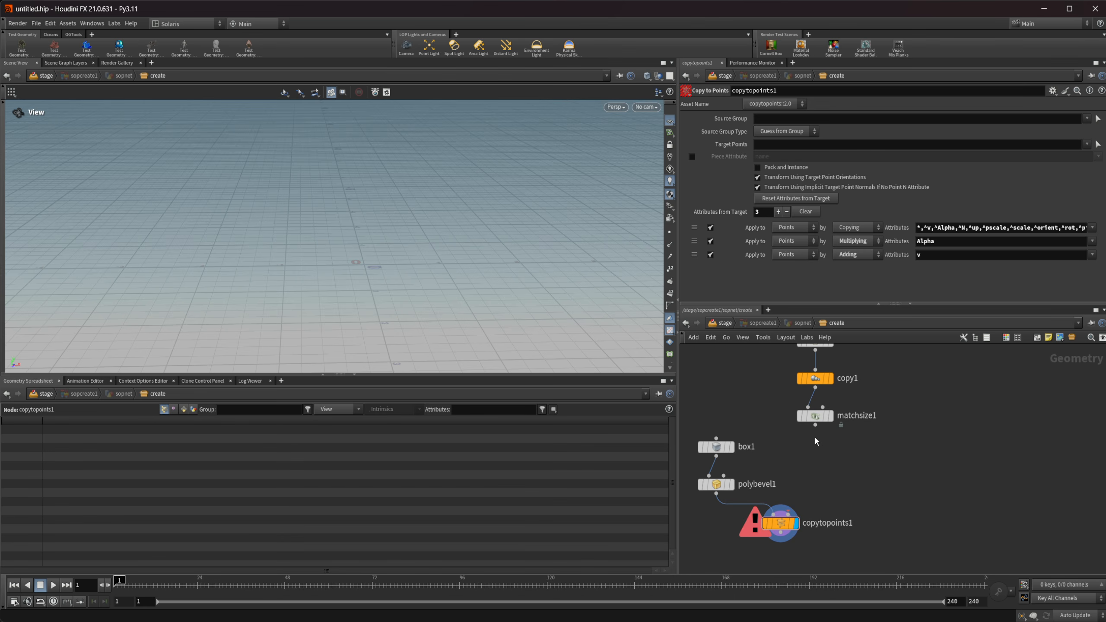
pyautogui.moveTo(819, 430); pyautogui.dragTo(806, 521)
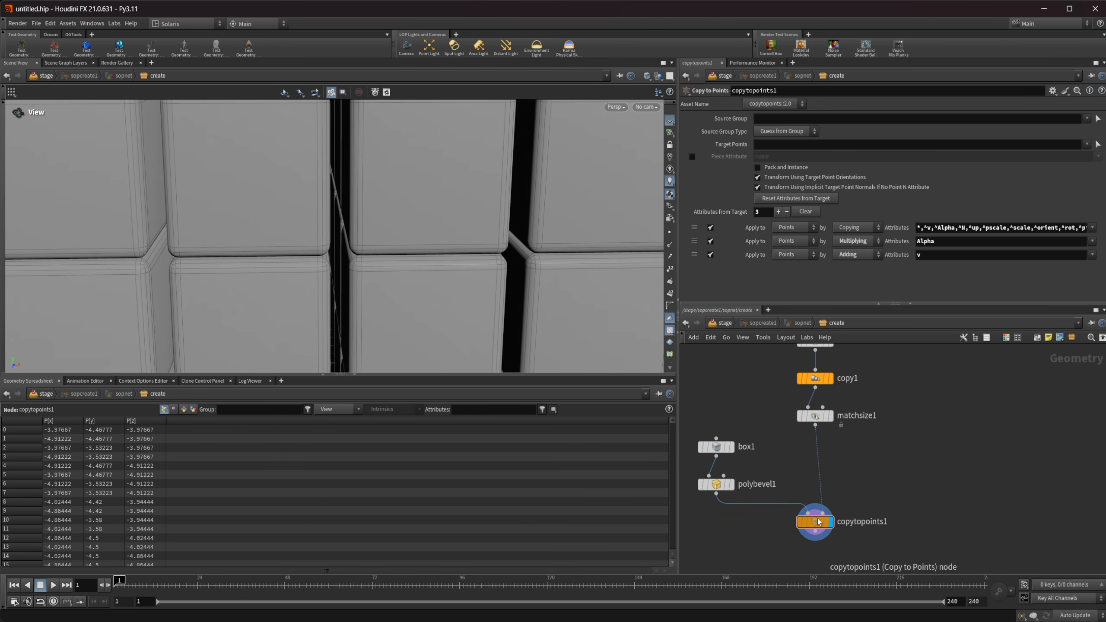
pyautogui.moveTo(270, 323); pyautogui.dragTo(351, 237, button='right')
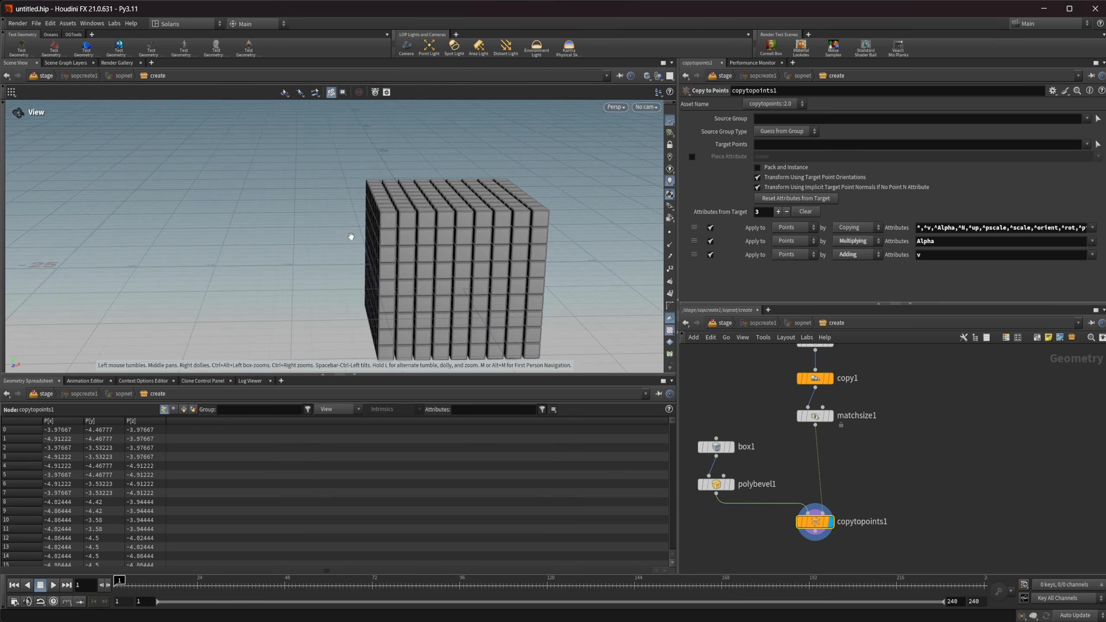
pyautogui.moveTo(350, 237); pyautogui.dragTo(407, 235)
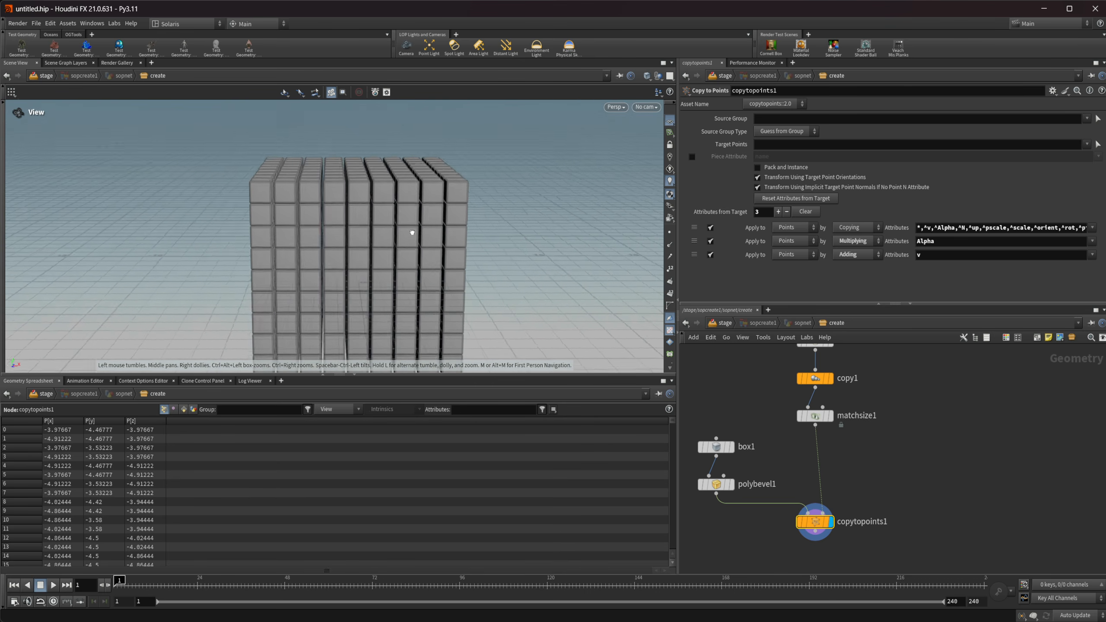
pyautogui.scroll(5, 407, 234)
pyautogui.press('f')
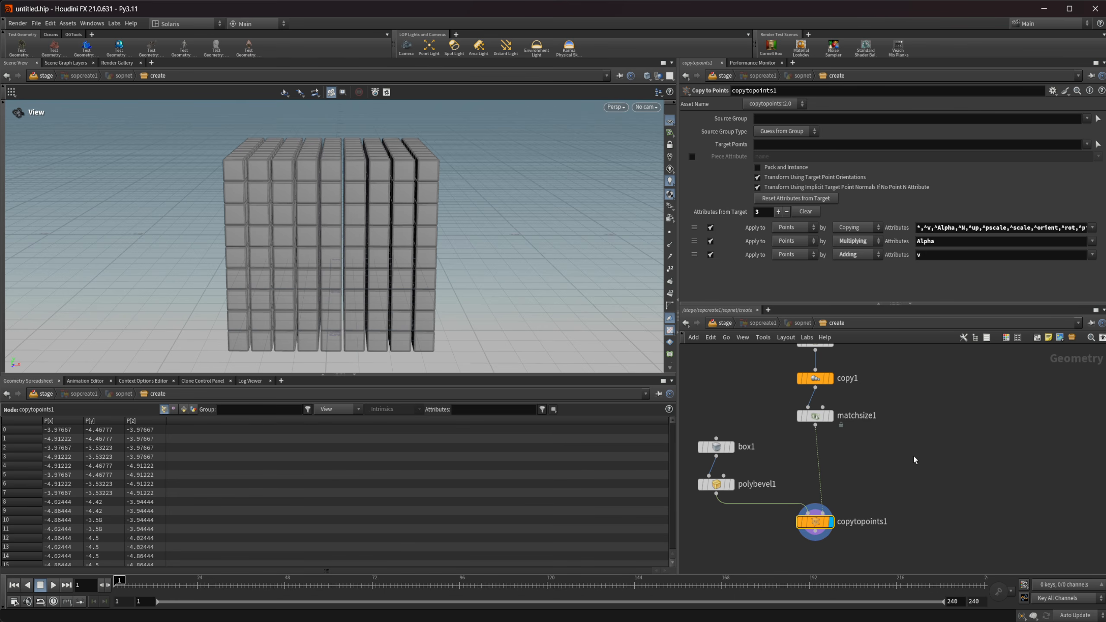
# Insert an Attribute Noise node between the Match Size and Copy to Points nodes.
pyautogui.moveTo(867, 452); pyautogui.dragTo(865, 467, button='middle')
pyautogui.press('Tab')
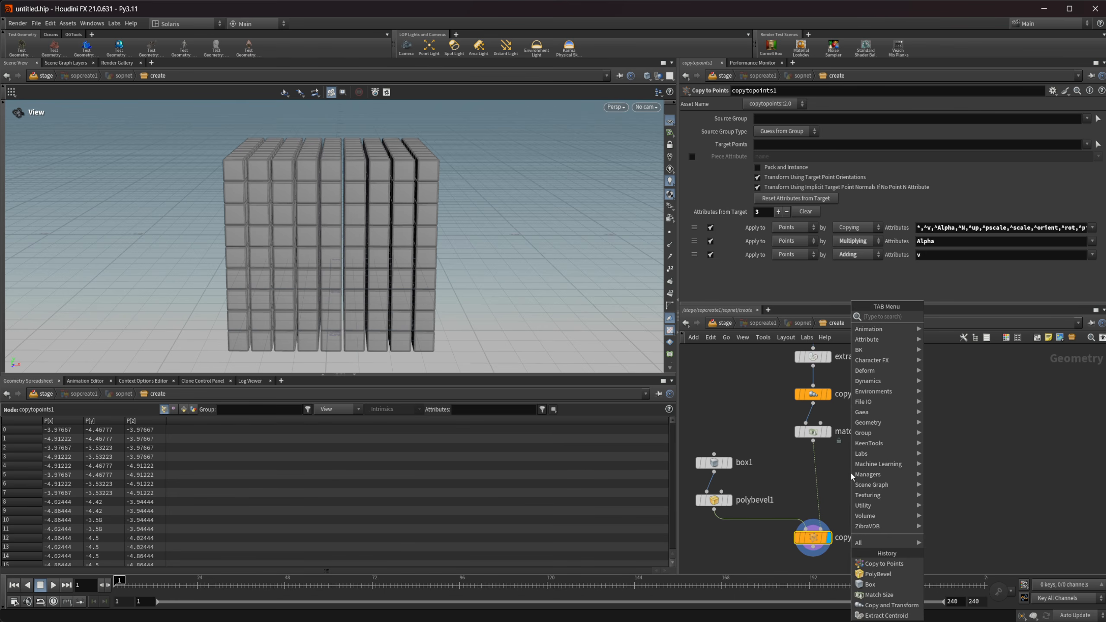
pyautogui.write('stt')
pyautogui.press('BackSpace')
pyautogui.press('BackSpace')
pyautogui.press('BackSpace')
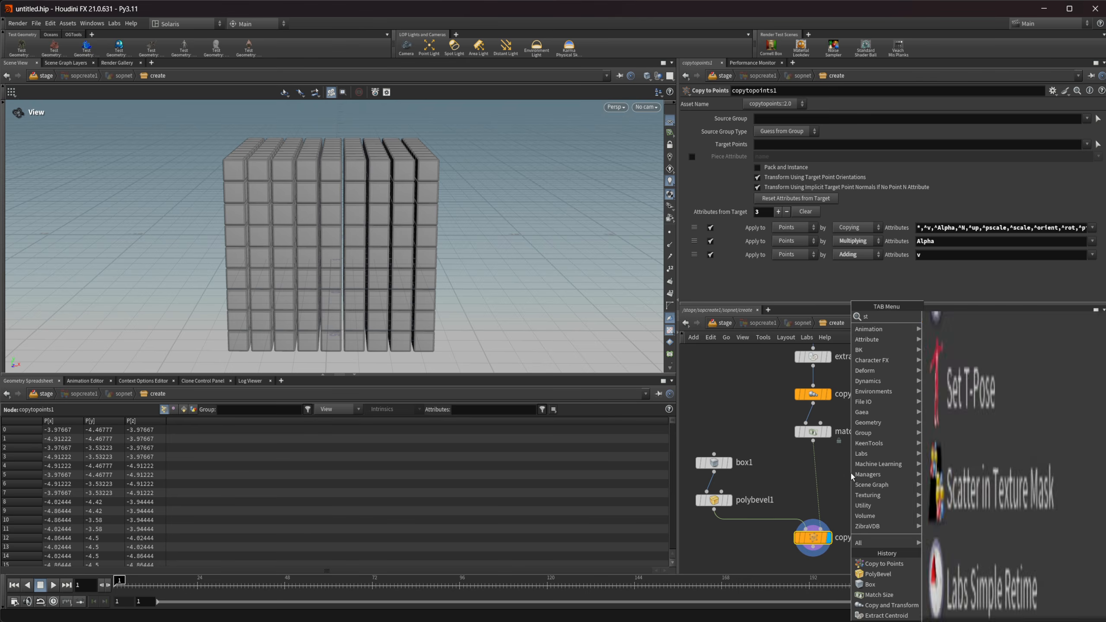
pyautogui.write('attr b')
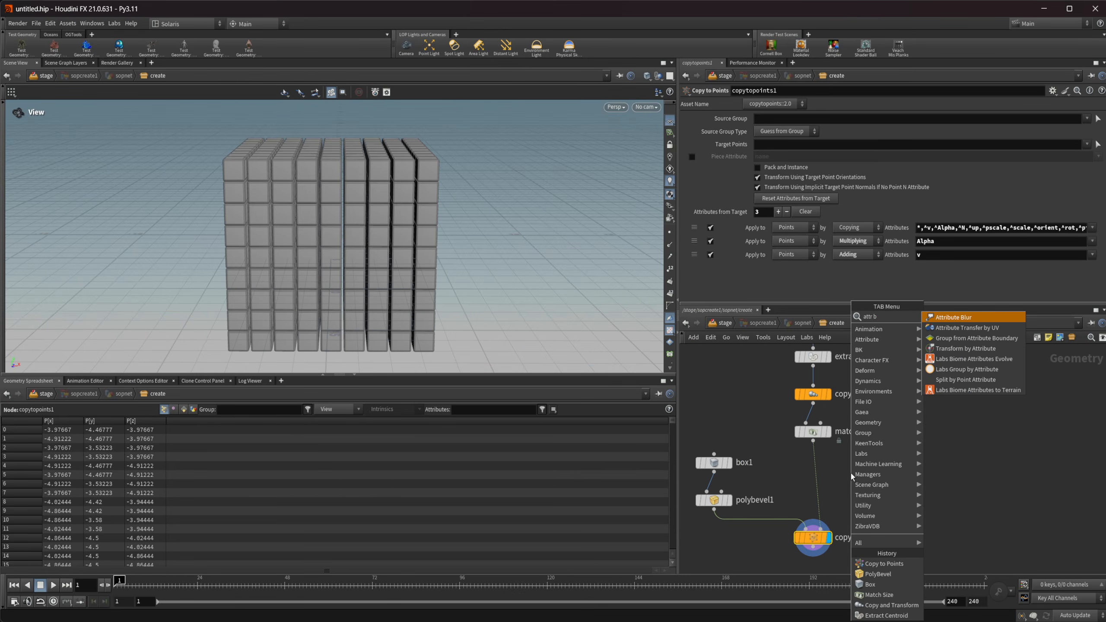
pyautogui.press('BackSpace')
pyautogui.write('no')
pyautogui.press('Return')
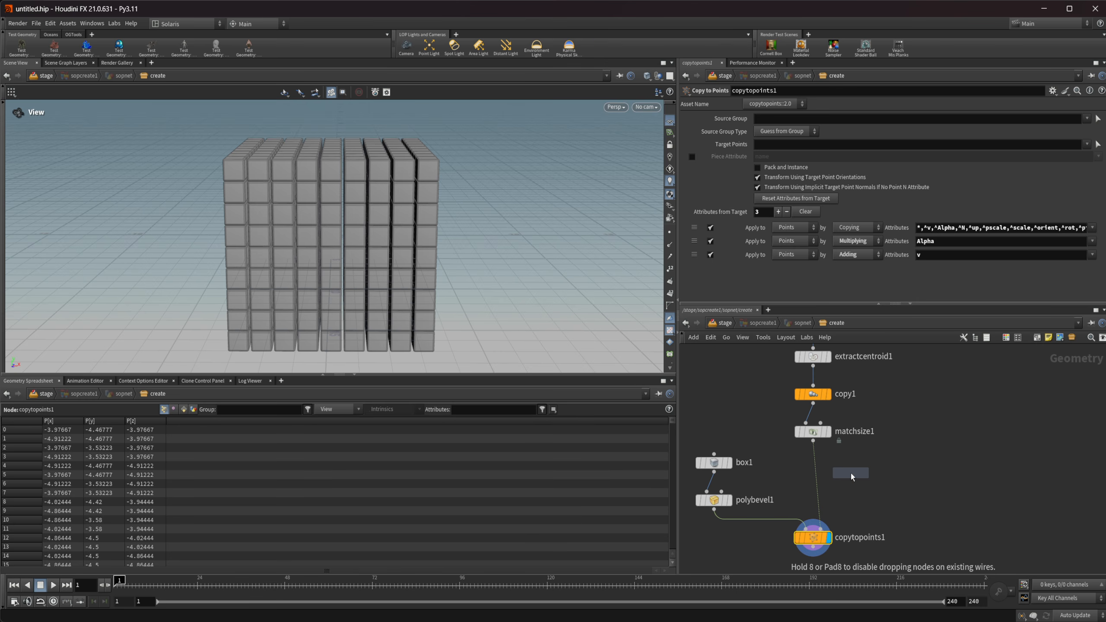
pyautogui.click(850, 473)
pyautogui.moveTo(825, 462)
pyautogui.mouseDown()
pyautogui.moveTo(792, 479)
pyautogui.moveTo(814, 481)
pyautogui.mouseUp()
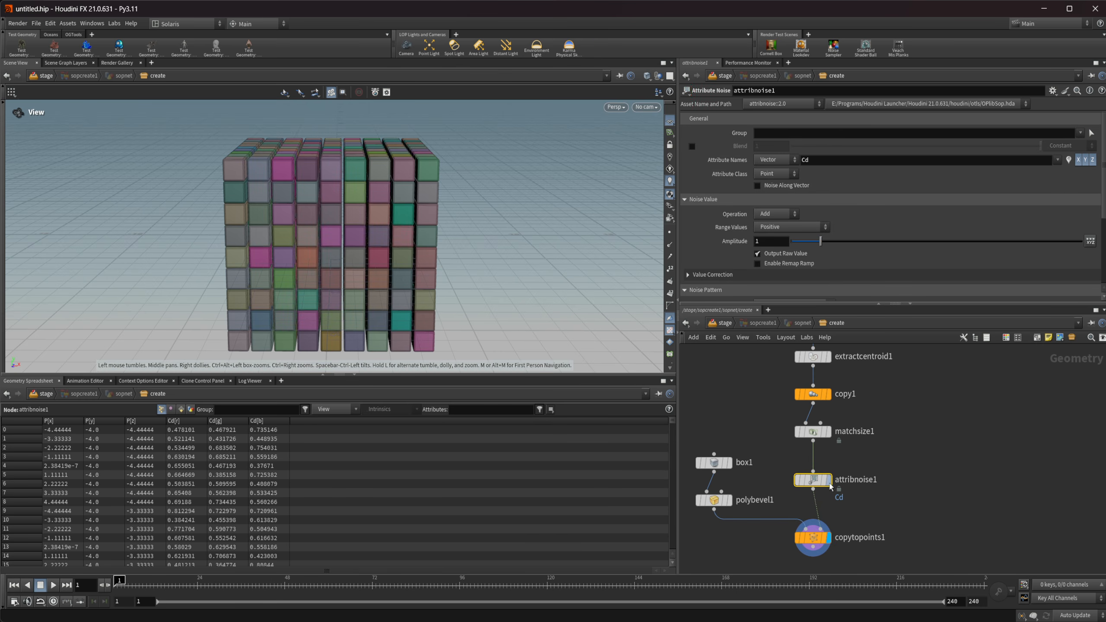
# Make the Attribute Noise node write to an attribute named pscale of type Float.
pyautogui.moveTo(819, 160); pyautogui.dragTo(749, 160)
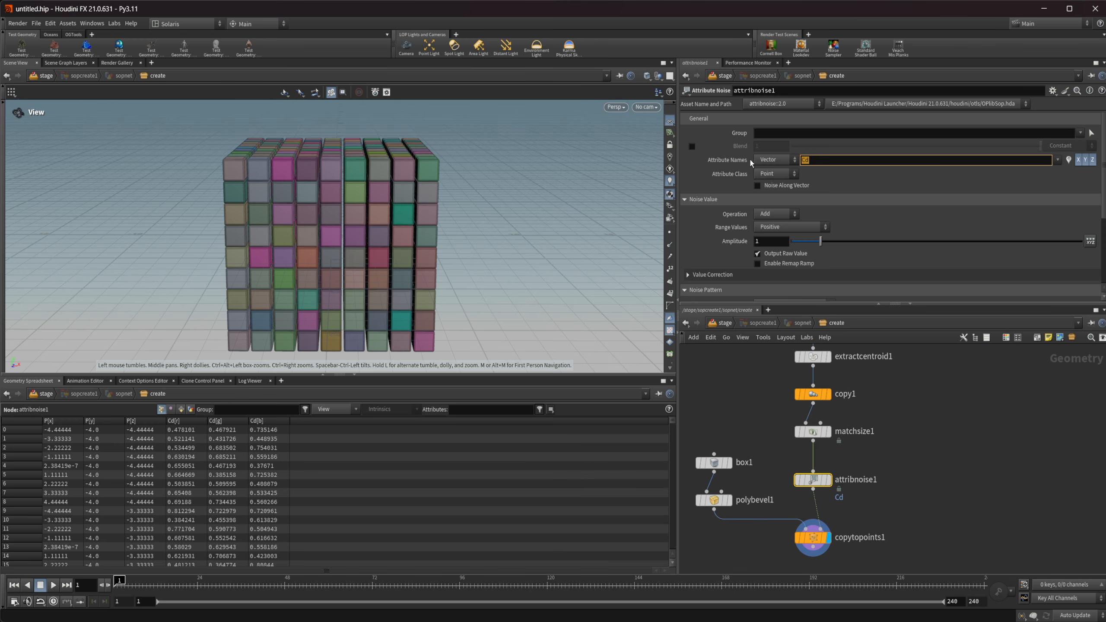
pyautogui.write('pscale')
pyautogui.press('Return')
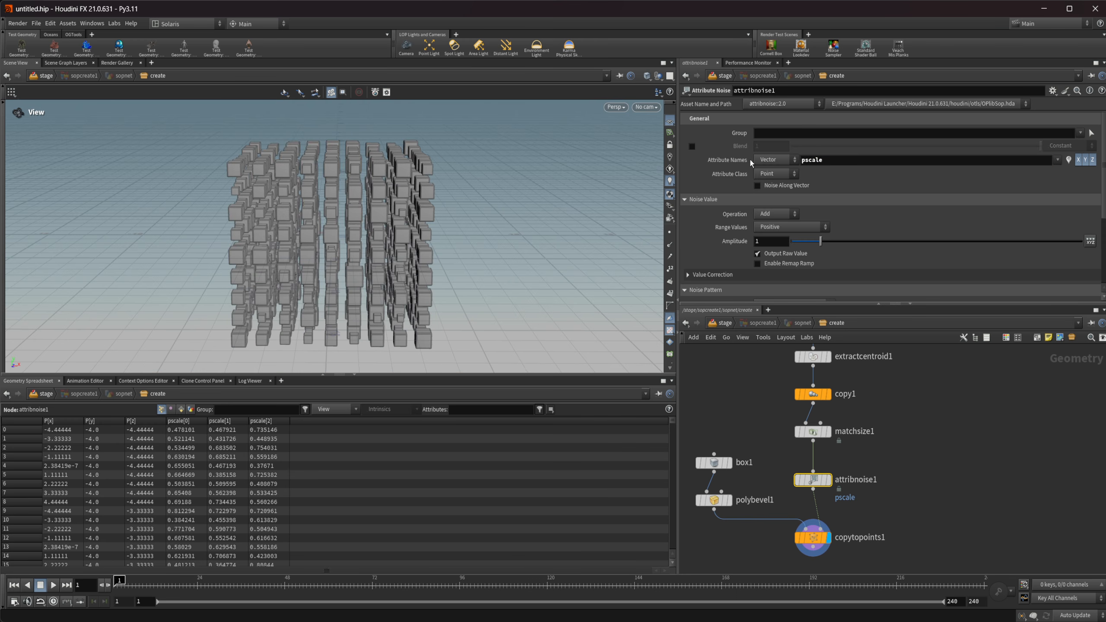
pyautogui.moveTo(279, 243); pyautogui.dragTo(330, 252)
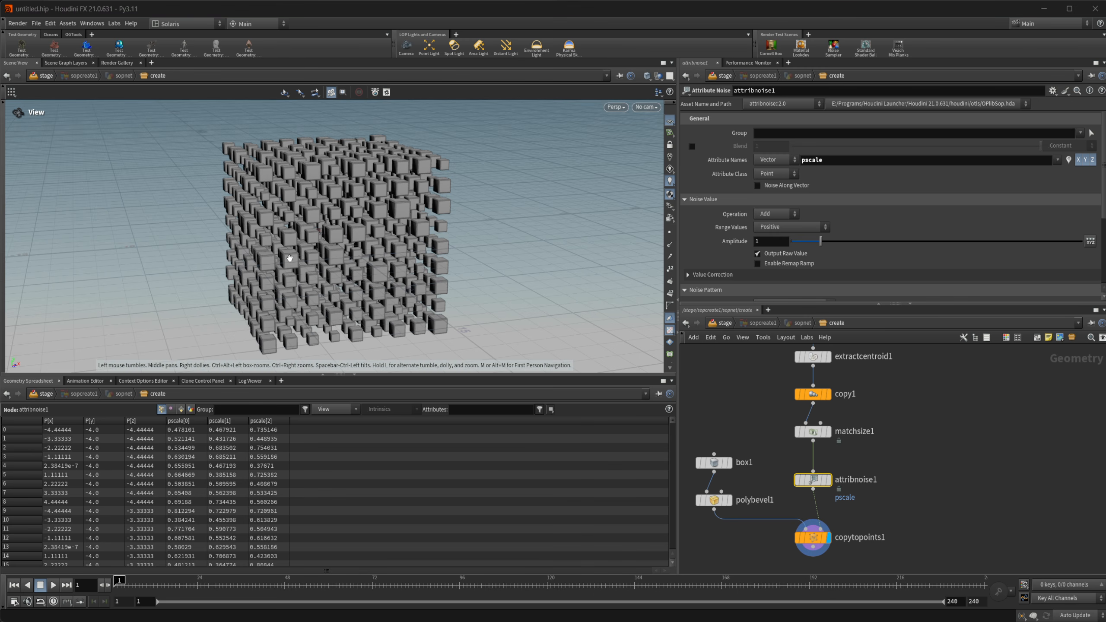
pyautogui.click(783, 161)
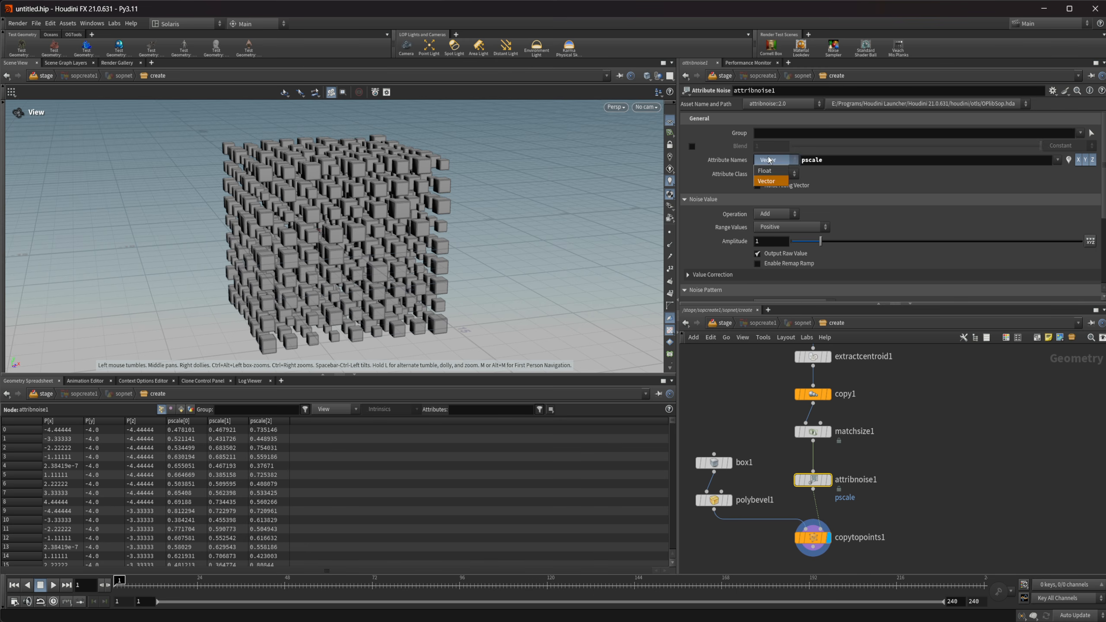
pyautogui.click(770, 158)
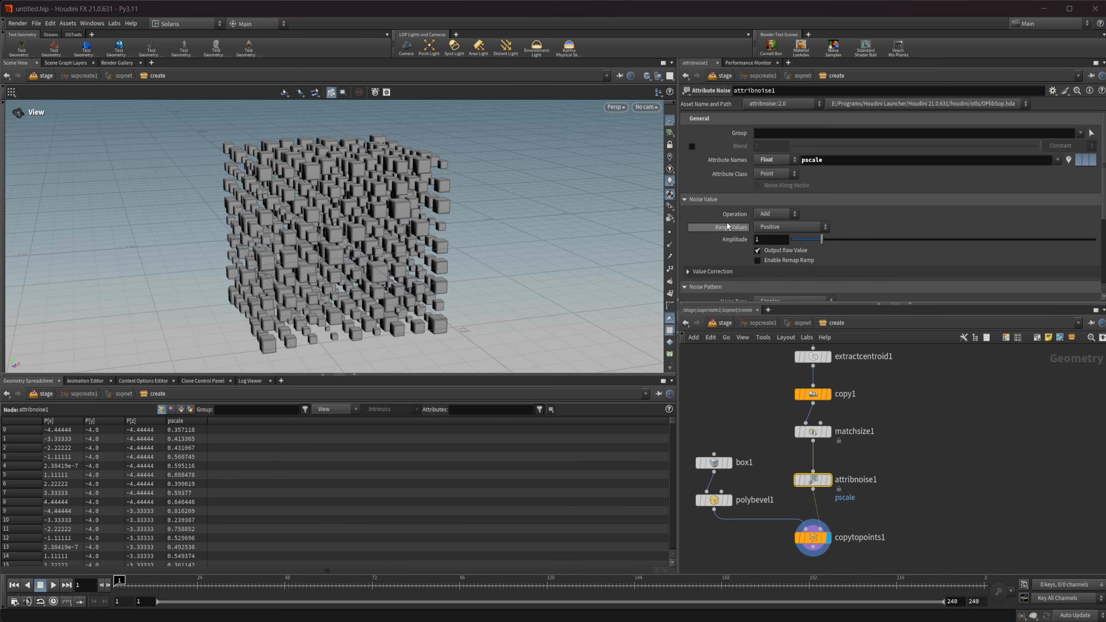
# Set the noise amplitude to 1.3 and enable the remap ramp, moving its start to about 0.17 and its end to about 0.5.
pyautogui.moveTo(822, 239); pyautogui.dragTo(833, 243)
pyautogui.scroll(-3, 696, 245)
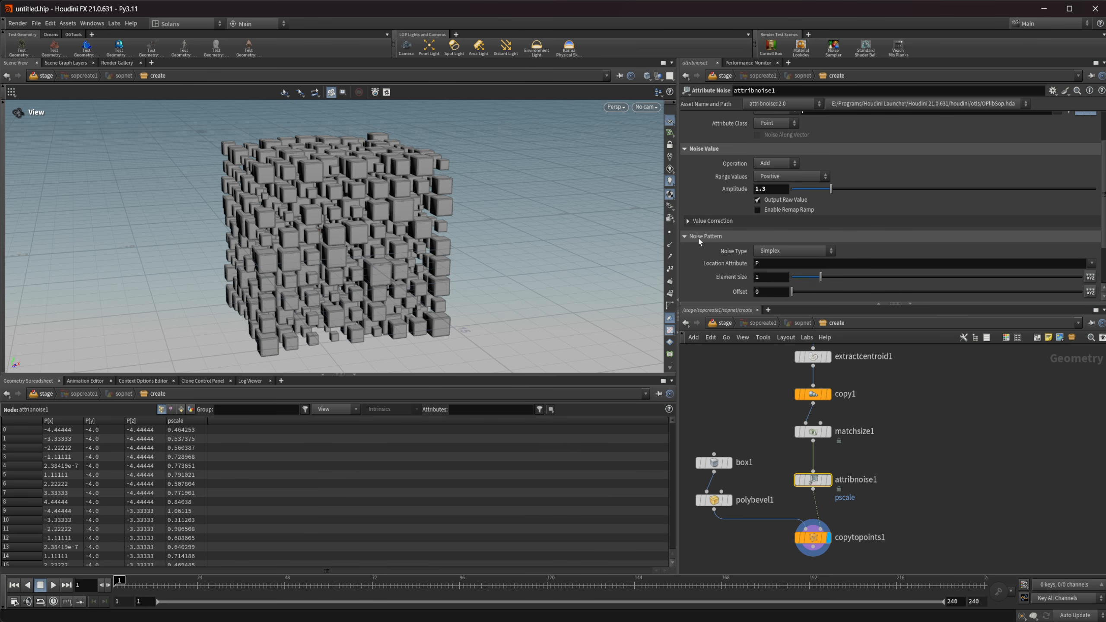
pyautogui.scroll(-1, 698, 239)
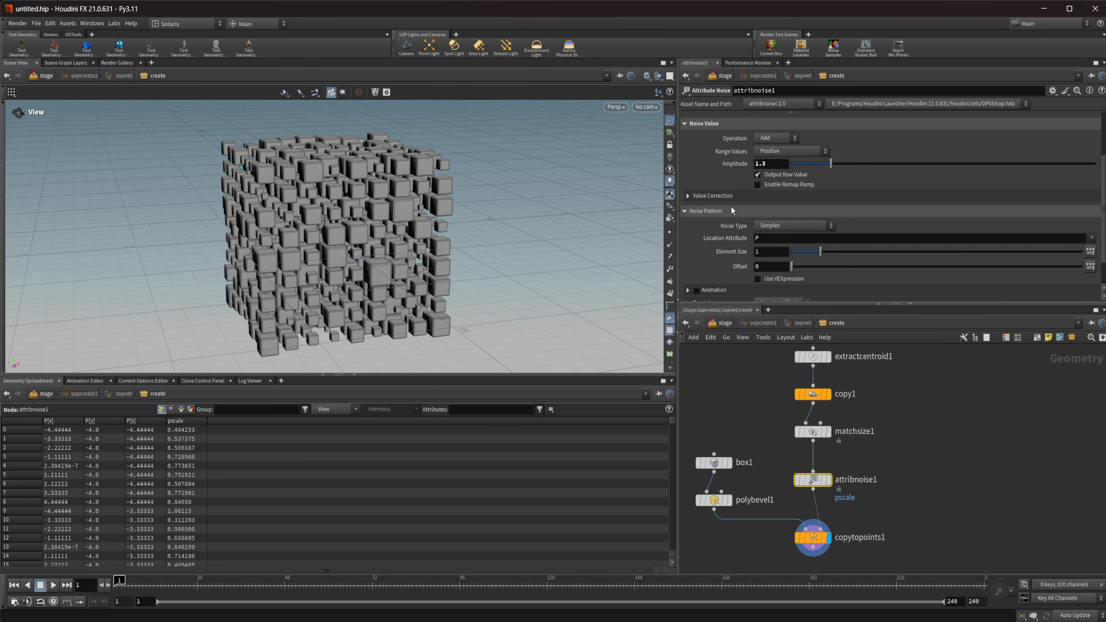
pyautogui.click(788, 185)
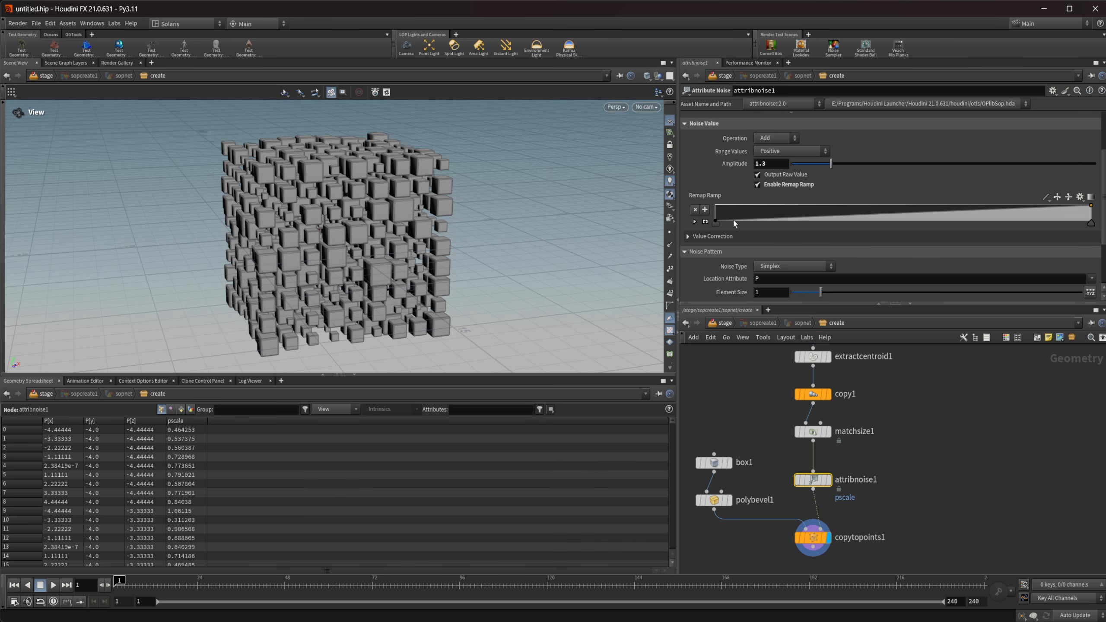
pyautogui.moveTo(722, 225); pyautogui.dragTo(783, 225)
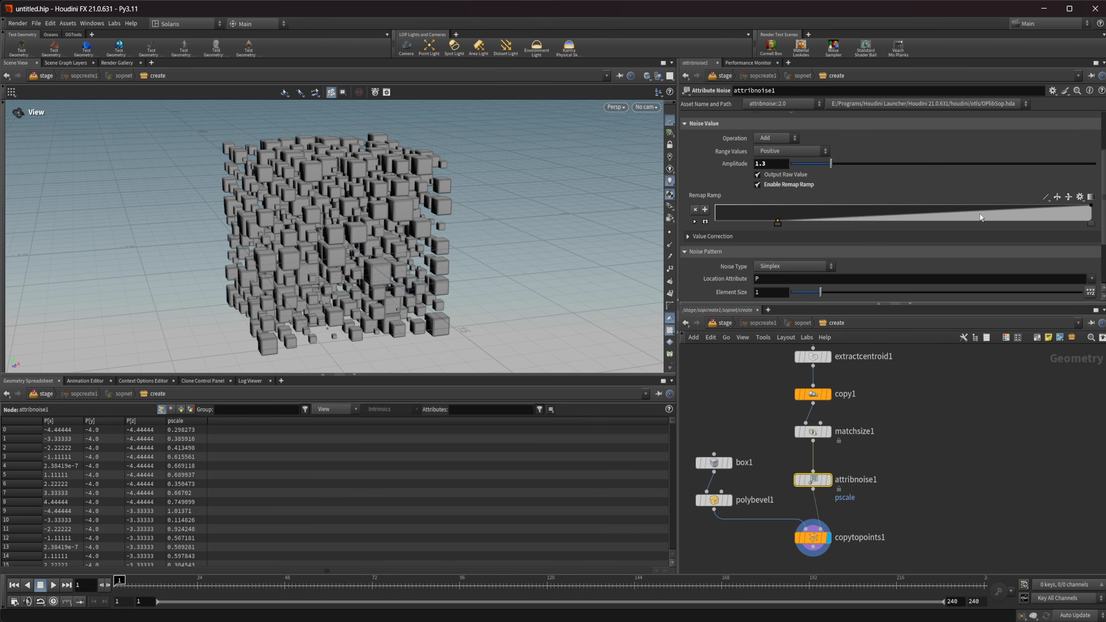
pyautogui.moveTo(1090, 224); pyautogui.dragTo(905, 222)
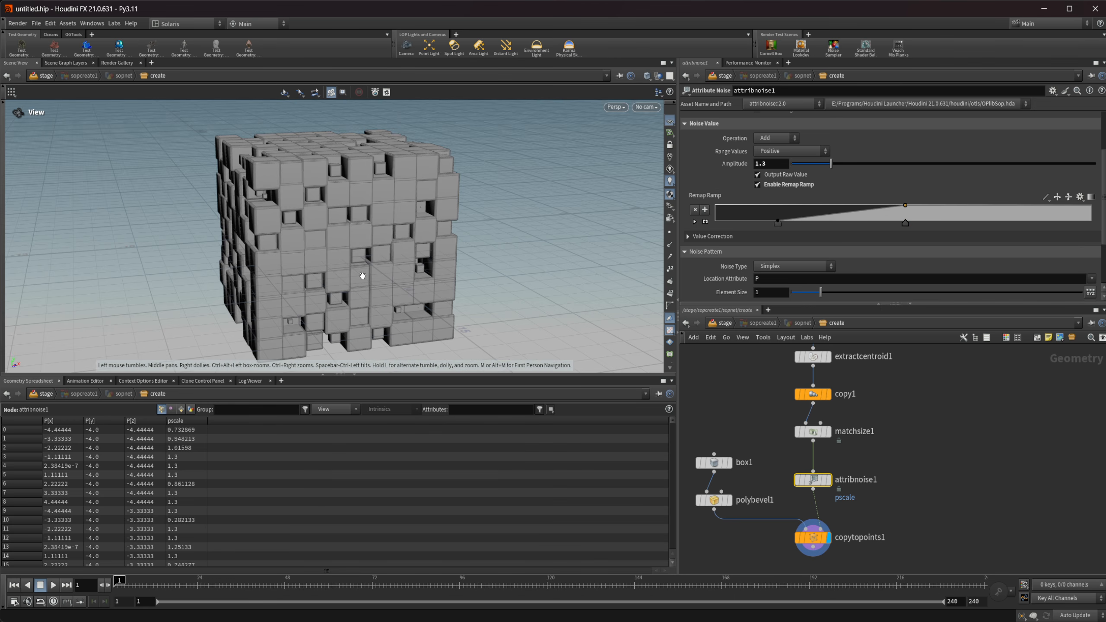
pyautogui.moveTo(357, 276); pyautogui.dragTo(226, 207)
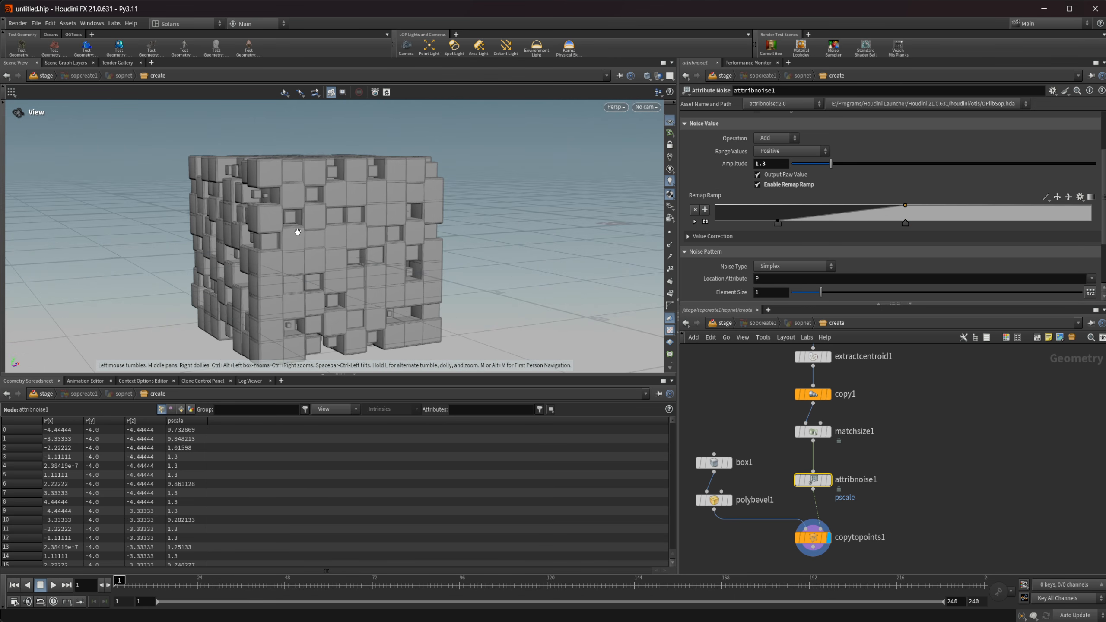
# Enlarge the noise pattern by setting its Element Size to 8.44.
pyautogui.scroll(-2, 777, 237)
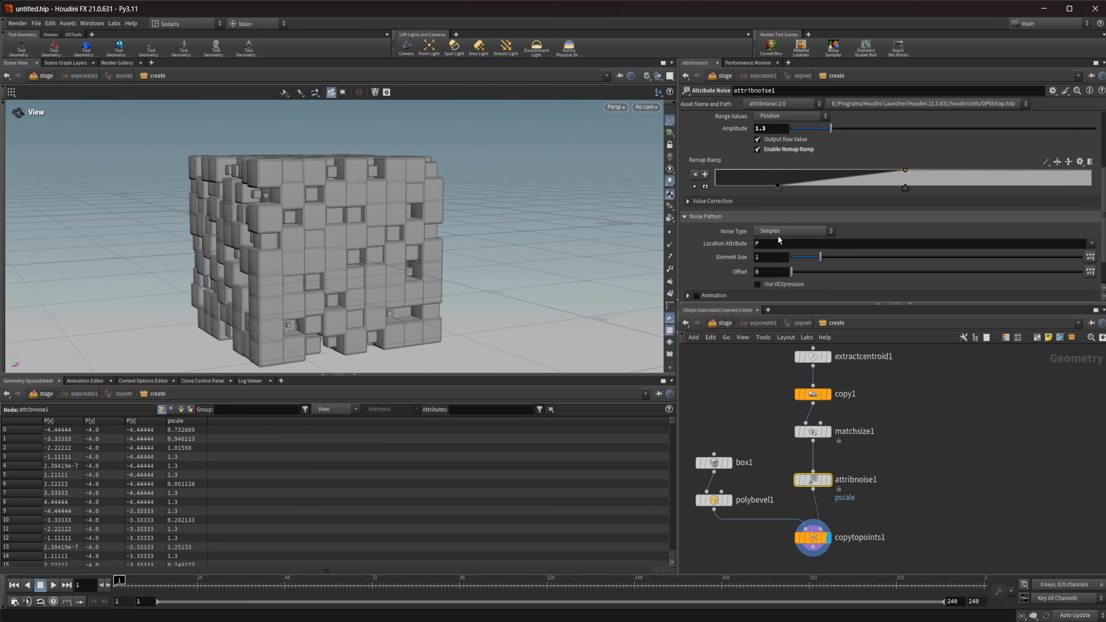
pyautogui.scroll(-2, 778, 234)
pyautogui.moveTo(821, 215); pyautogui.dragTo(1043, 221)
pyautogui.moveTo(273, 284); pyautogui.dragTo(320, 257)
pyautogui.moveTo(908, 218); pyautogui.dragTo(1033, 236)
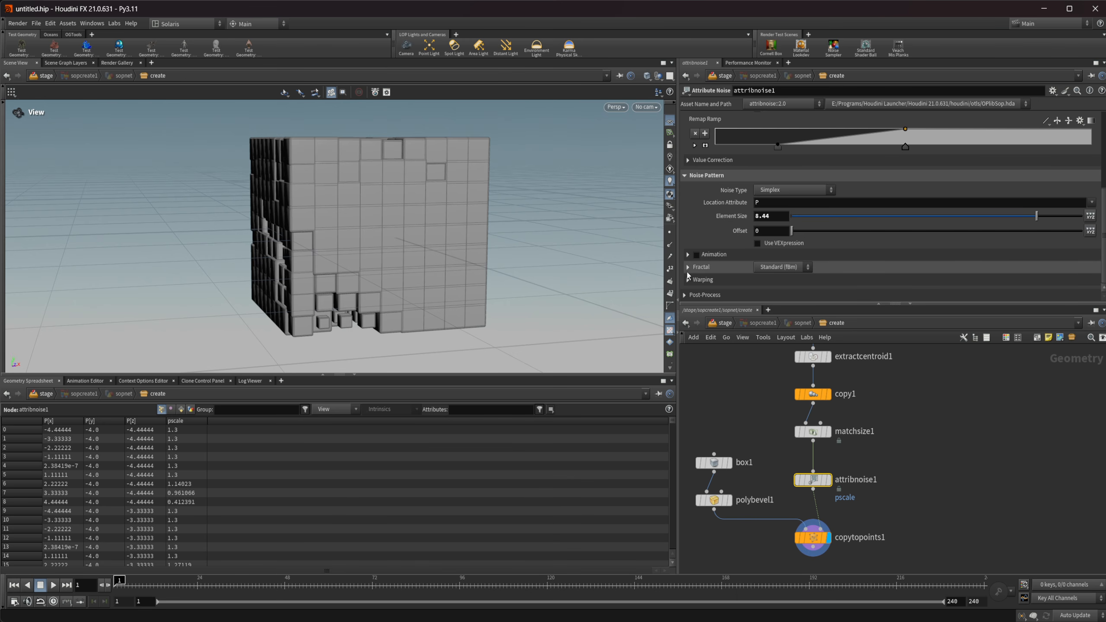
# Enable Animation for the noise pattern and expand its settings.
pyautogui.click(696, 255)
pyautogui.click(688, 254)
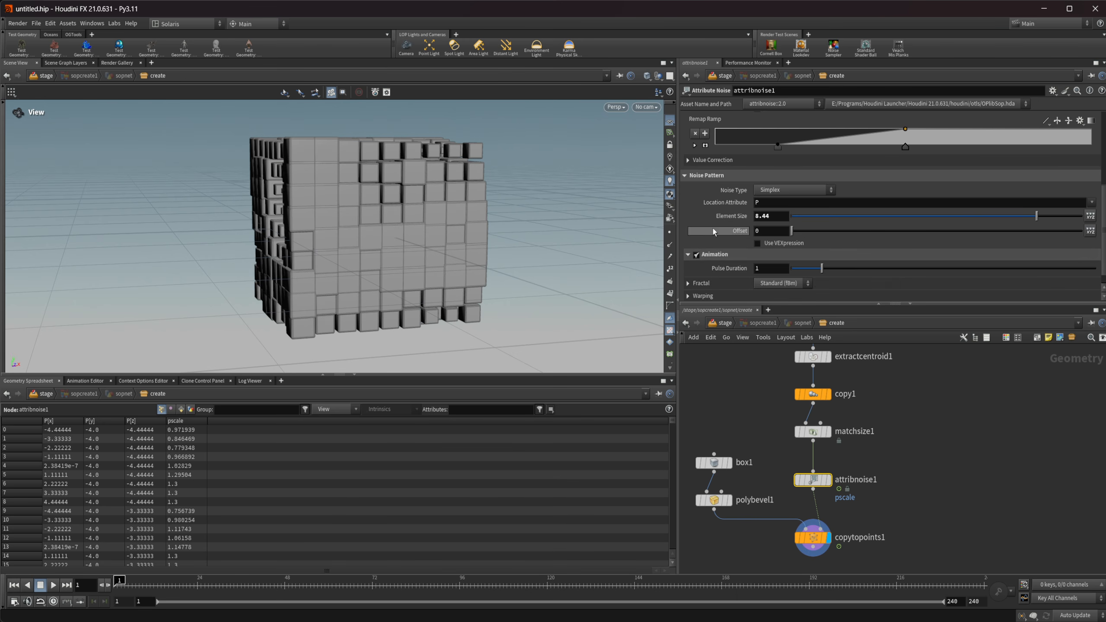
pyautogui.scroll(-1, 712, 230)
# Play the timeline and replay it from the first frame to preview the animated box scaling.
pyautogui.click(53, 586)
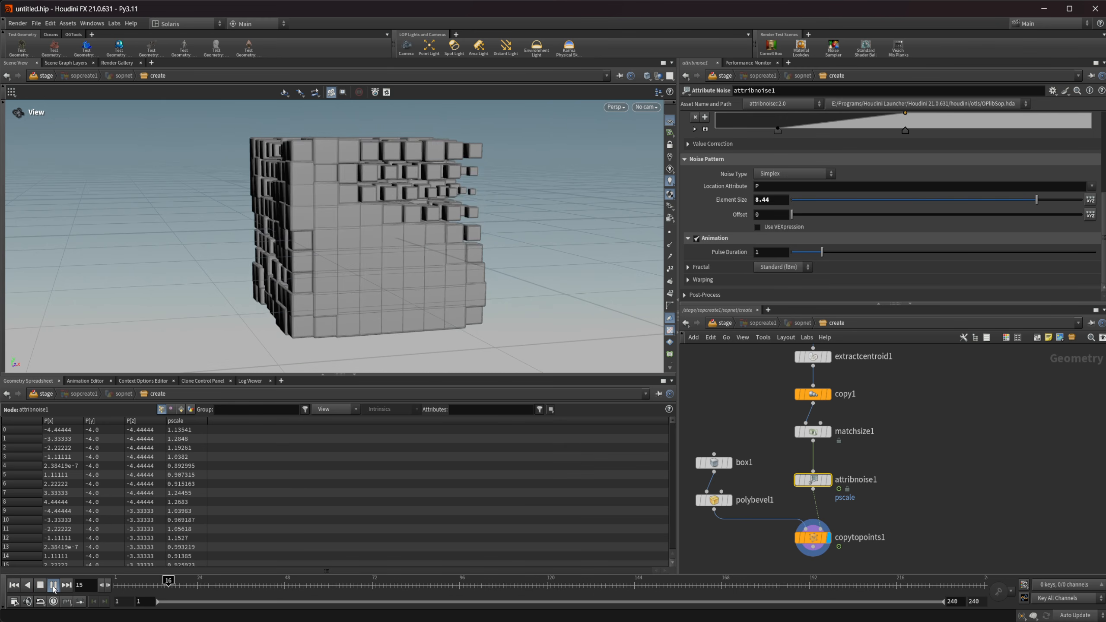
pyautogui.click(53, 585)
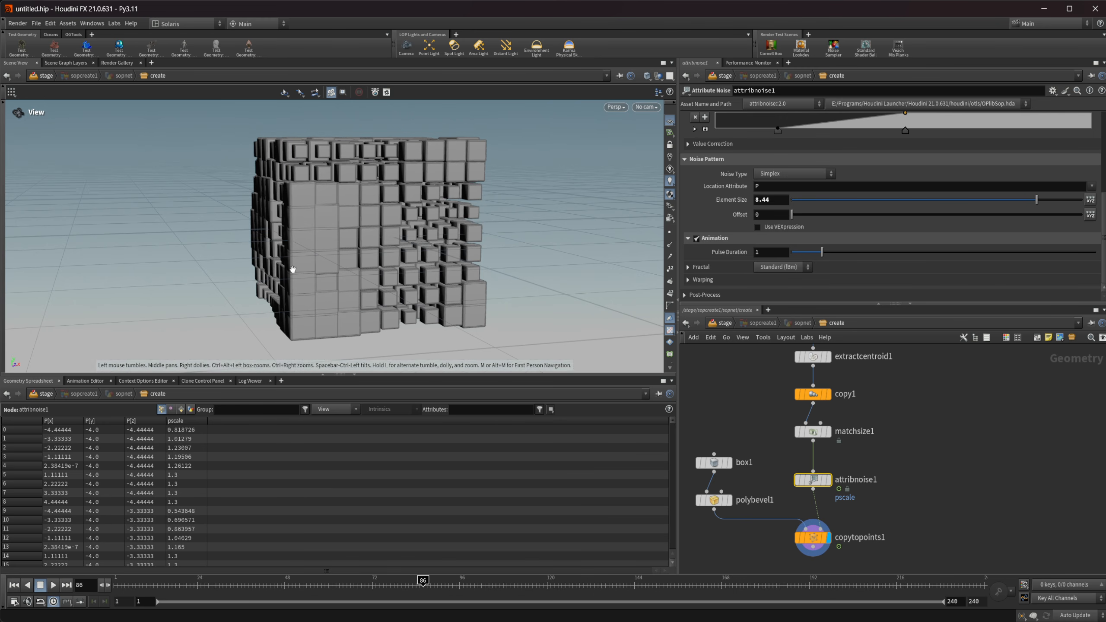
pyautogui.moveTo(293, 269); pyautogui.dragTo(319, 243)
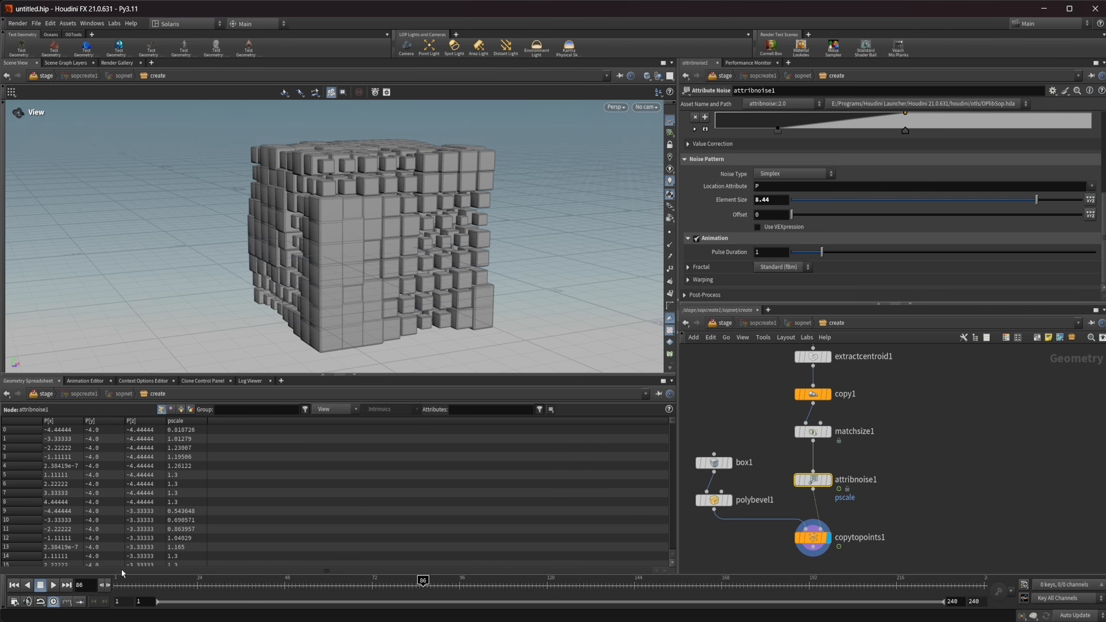
pyautogui.click(13, 584)
pyautogui.click(53, 584)
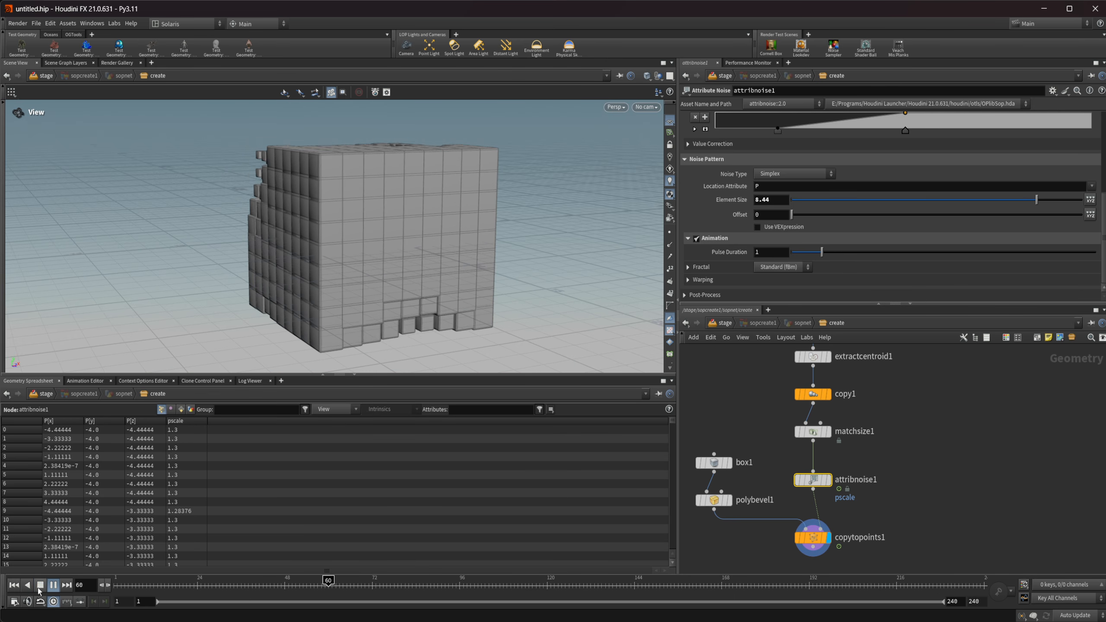
pyautogui.click(40, 586)
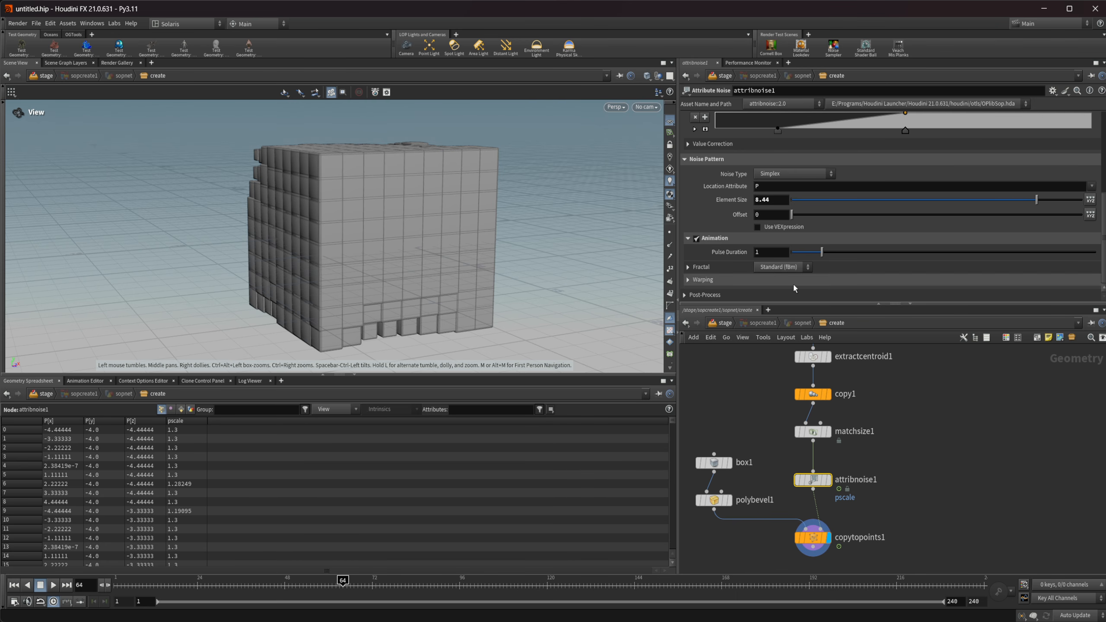
# Slow the noise animation by setting the Pulse Duration to 3.55 and play it back.
pyautogui.moveTo(831, 255); pyautogui.dragTo(898, 260)
pyautogui.click(49, 586)
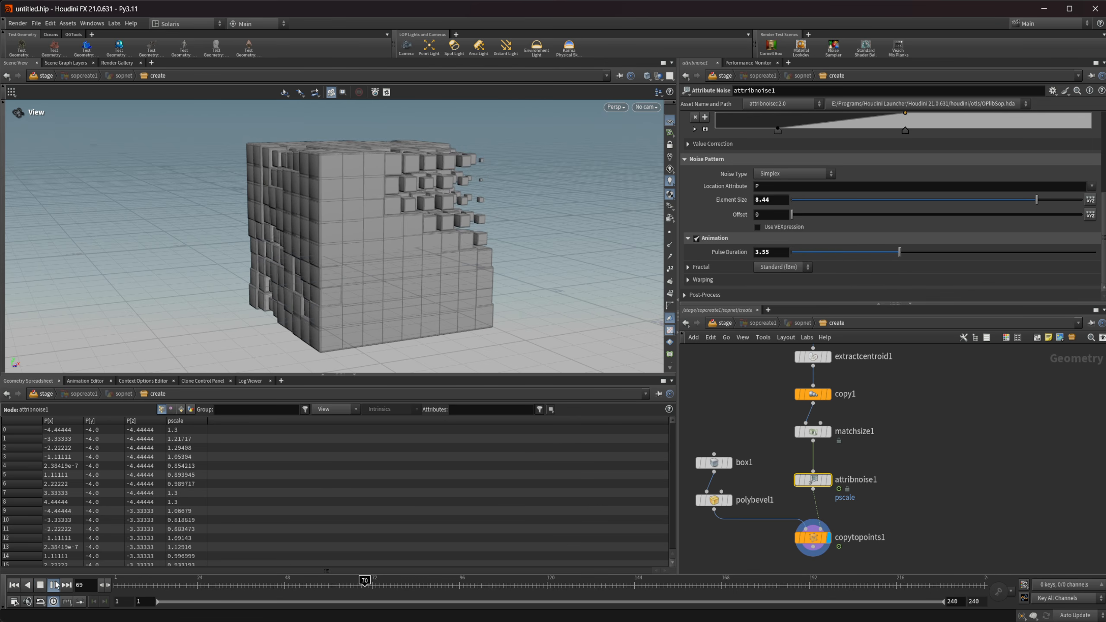
# Drive the noise pattern's Offset with the expression $FF/200 and play the timeline from the first frame.
pyautogui.click(50, 586)
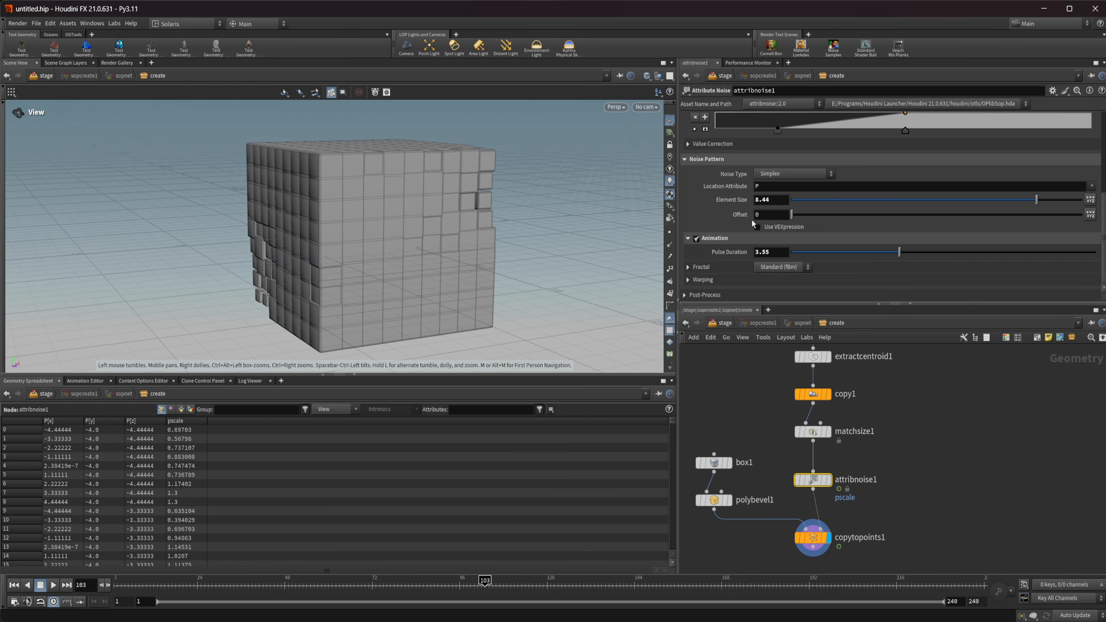
pyautogui.moveTo(803, 216); pyautogui.dragTo(649, 217)
pyautogui.write('$')
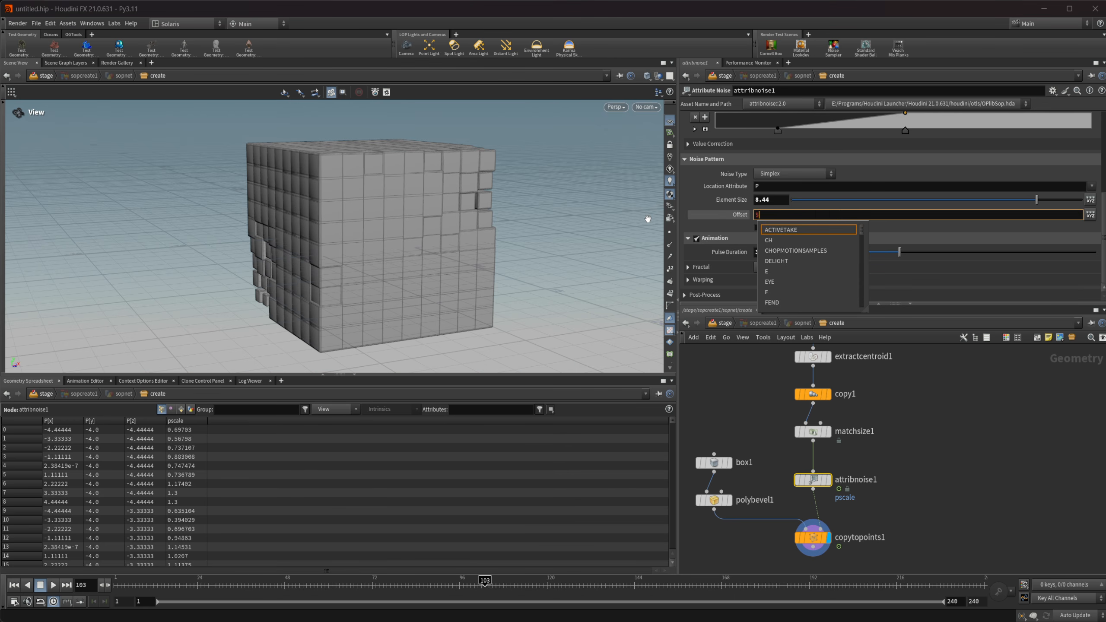
pyautogui.write('FF')
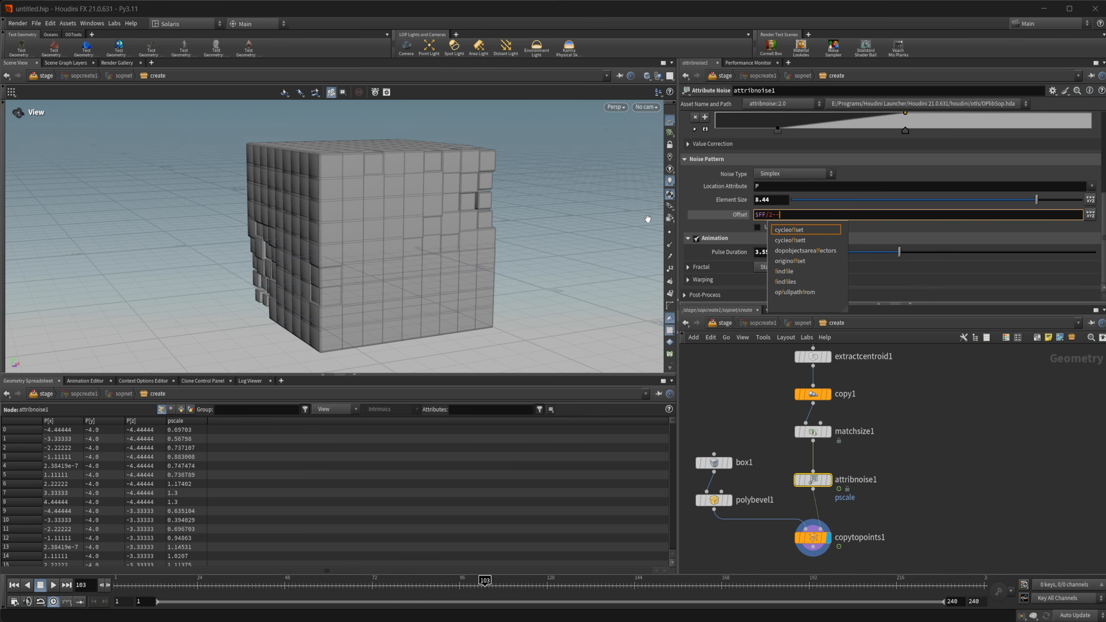
pyautogui.write('/200')
pyautogui.press('Return')
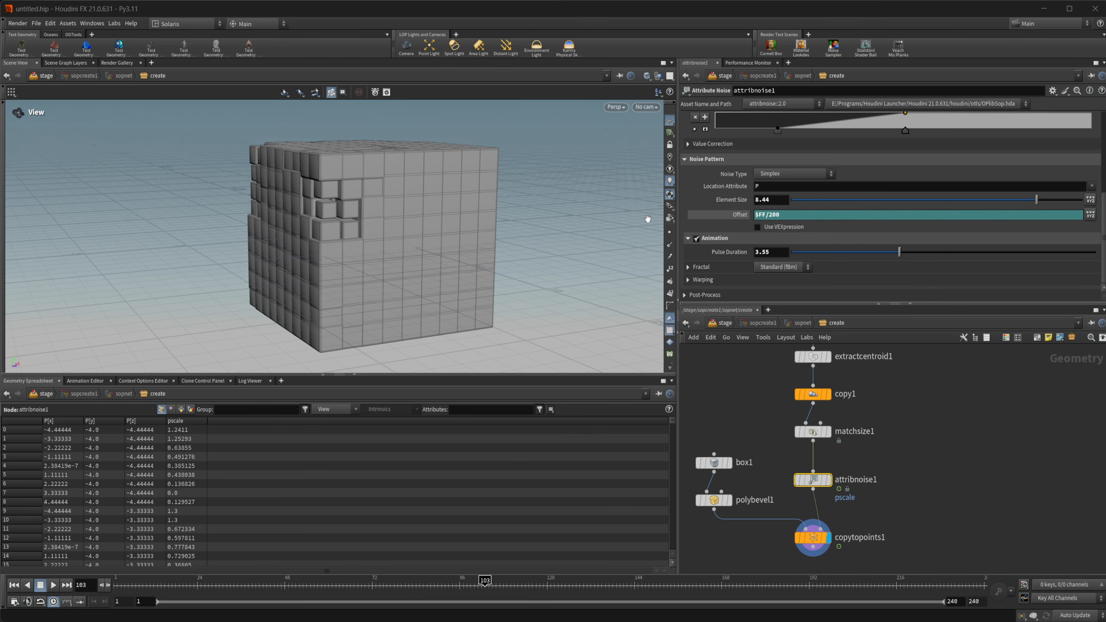
pyautogui.click(726, 211)
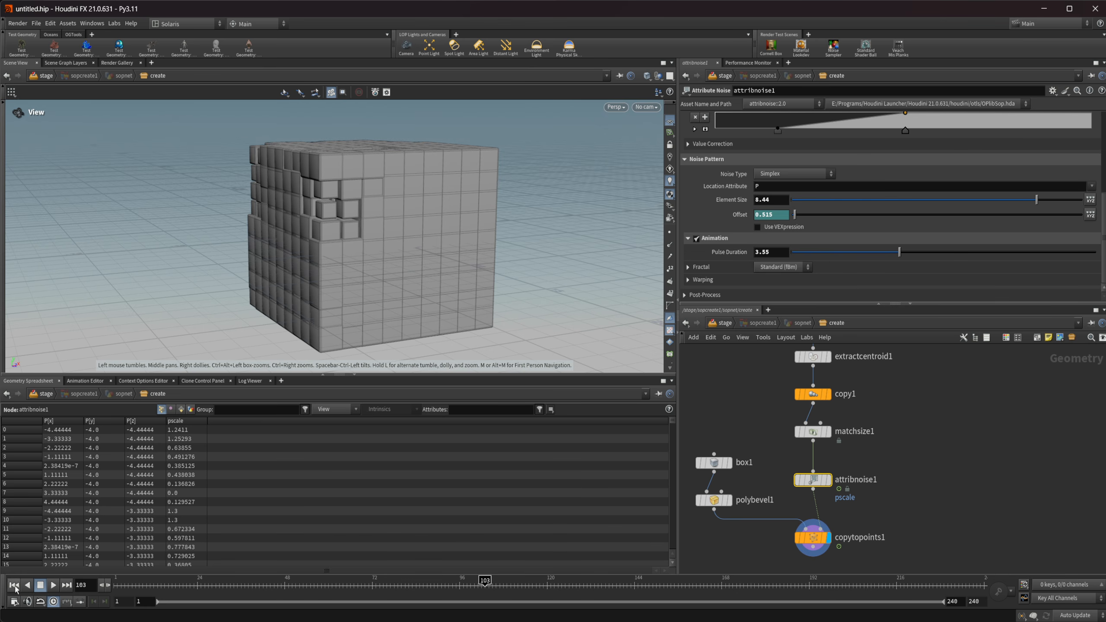
pyautogui.click(15, 585)
pyautogui.click(53, 584)
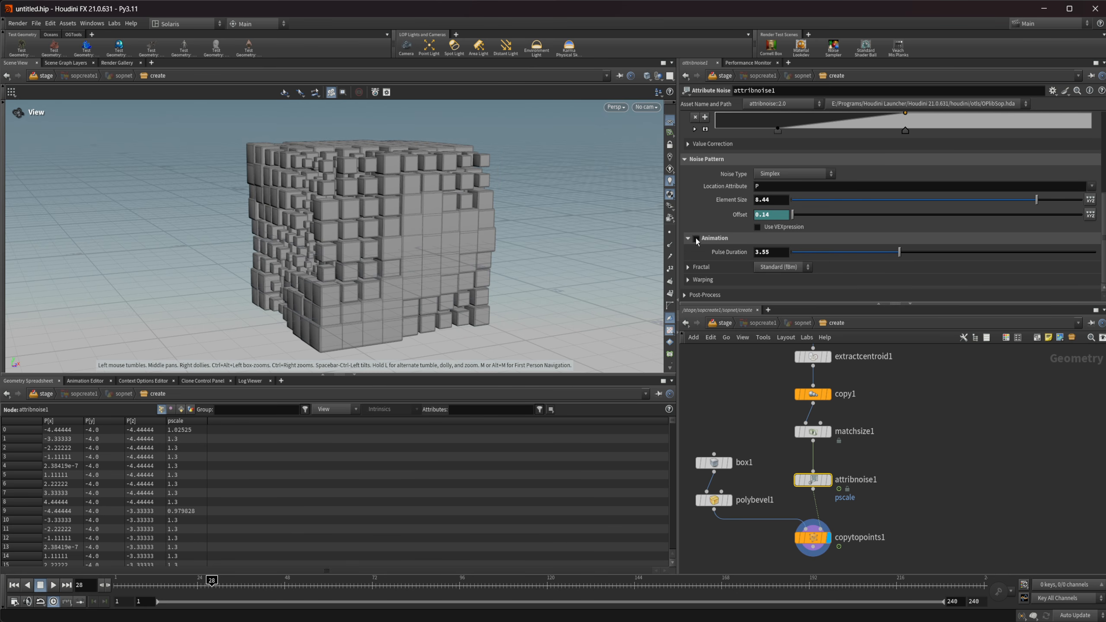
# Disable the noise Animation to preview the offset-only motion, return to the first frame and enable Animation again.
pyautogui.click(696, 239)
pyautogui.click(53, 585)
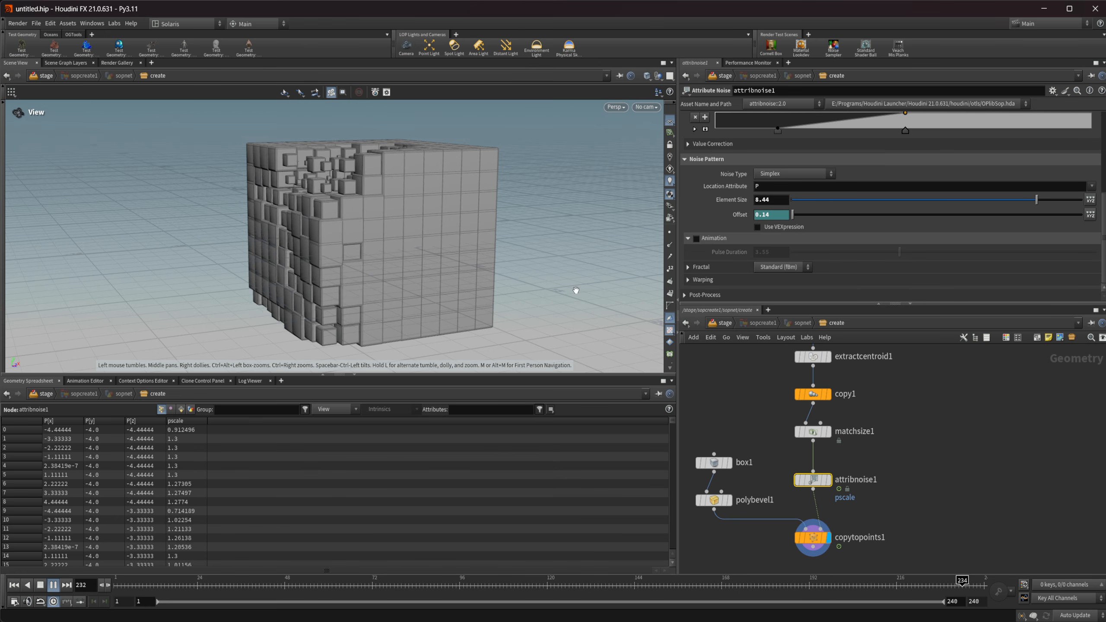
pyautogui.click(14, 587)
pyautogui.click(696, 238)
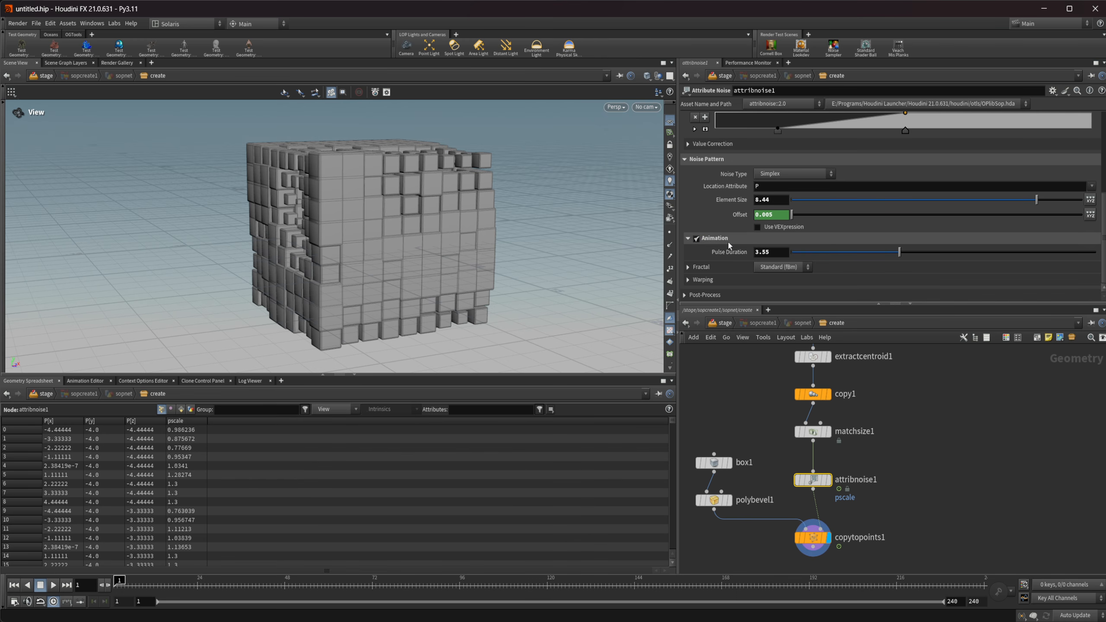
# Enable the Post-Process Minimum and Maximum limits for the noise, set the Minimum to 0.14 and preview the playback.
pyautogui.click(705, 295)
pyautogui.scroll(-1, 713, 253)
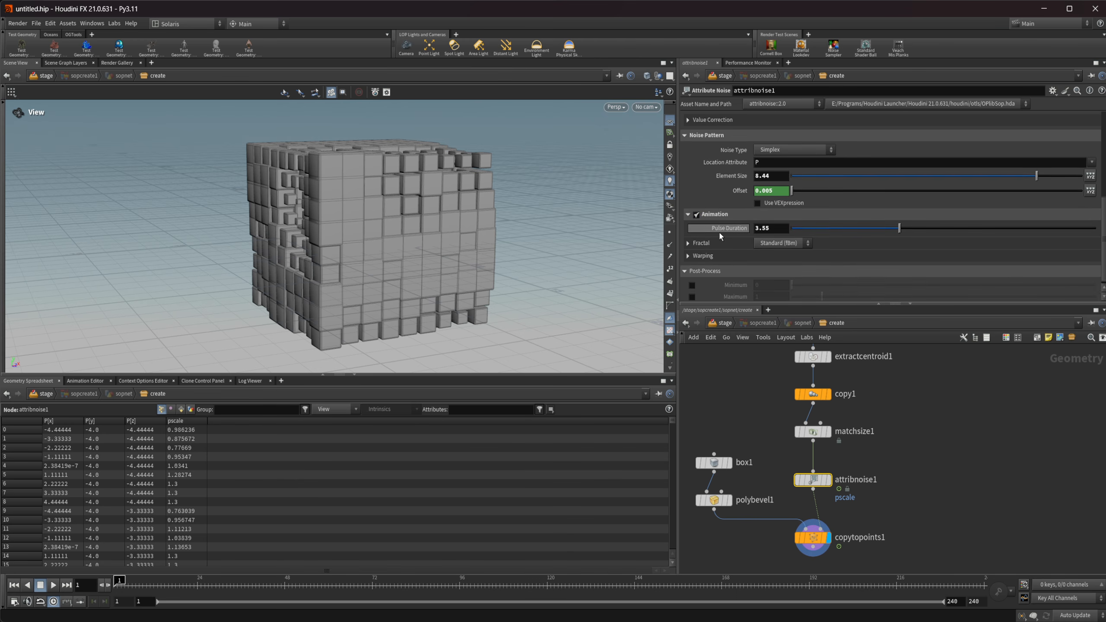
pyautogui.click(690, 280)
pyautogui.click(691, 293)
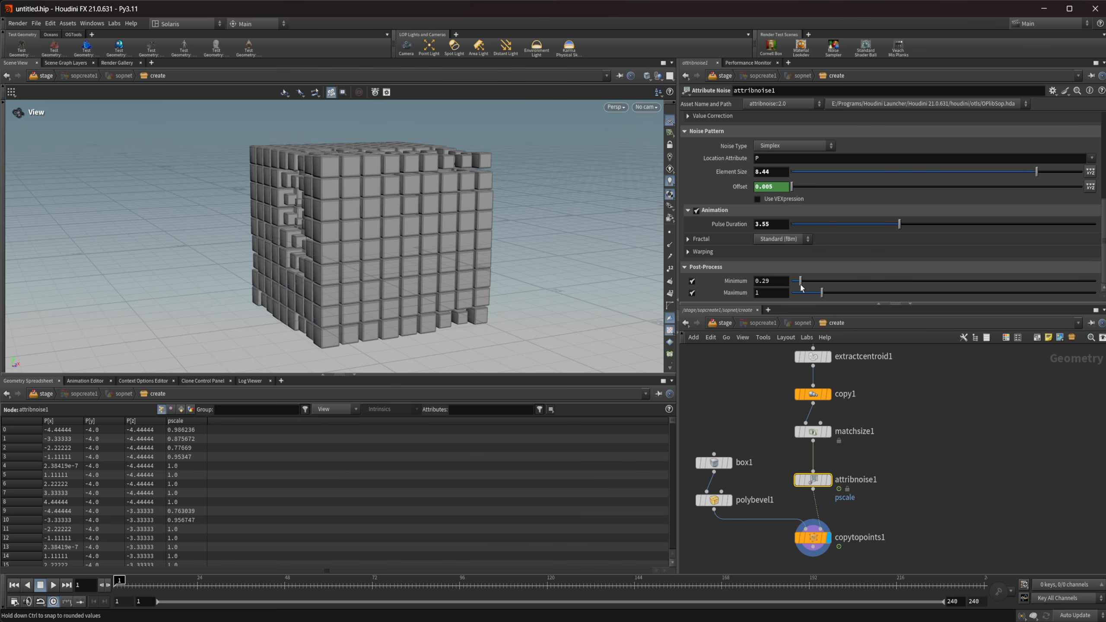
pyautogui.moveTo(801, 287); pyautogui.dragTo(795, 288)
pyautogui.keyDown('alt'); pyautogui.moveTo(331, 227); pyautogui.dragTo(409, 217); pyautogui.keyUp('alt')
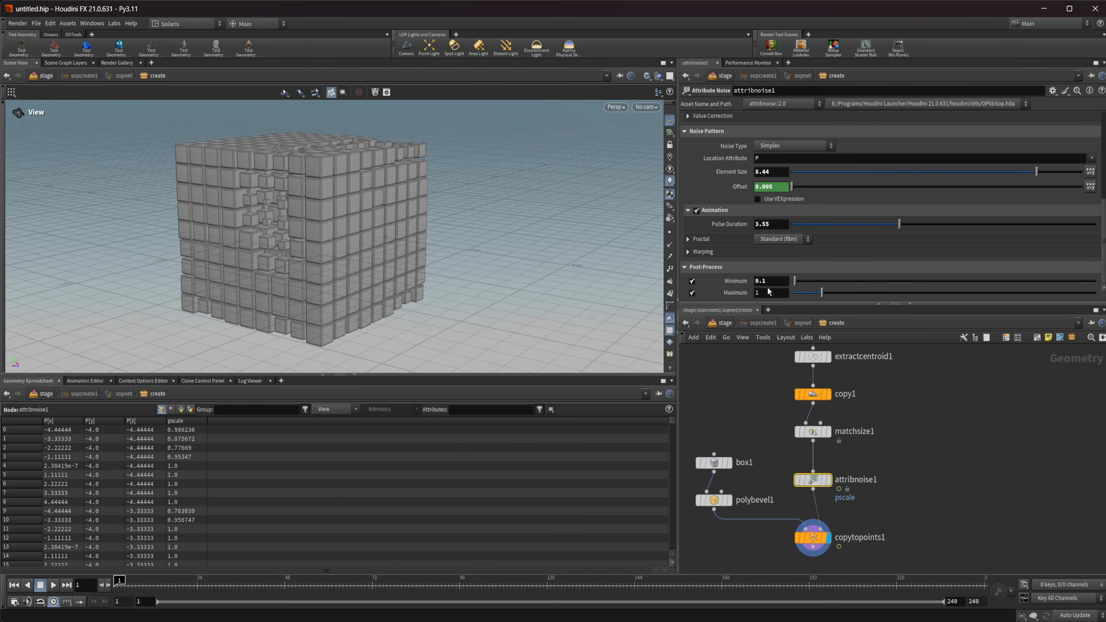
pyautogui.keyDown('alt'); pyautogui.moveTo(331, 236); pyautogui.dragTo(279, 248); pyautogui.keyUp('alt')
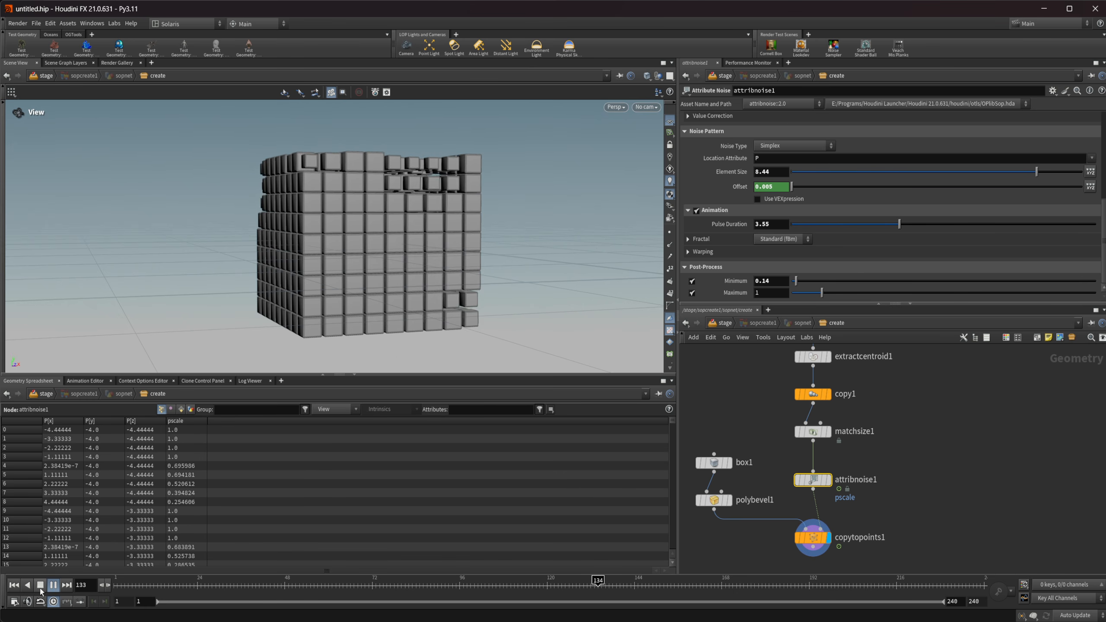
pyautogui.click(41, 586)
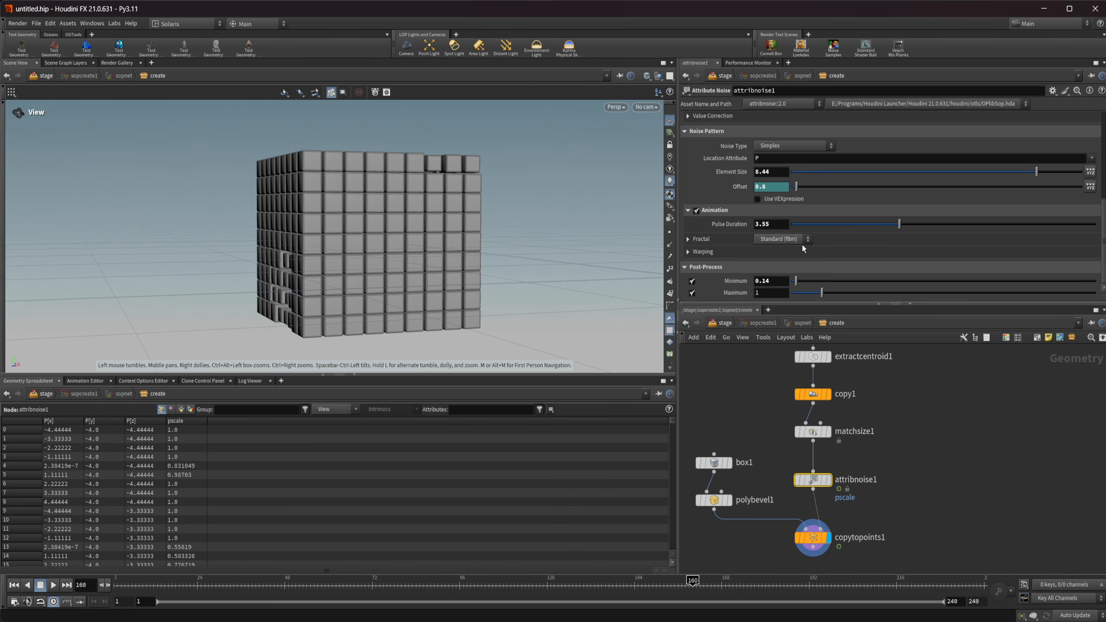
# Try a Pulse Duration of 0.13 and undo it, and try the Terrain fractal type on the noise.
pyautogui.click(795, 224)
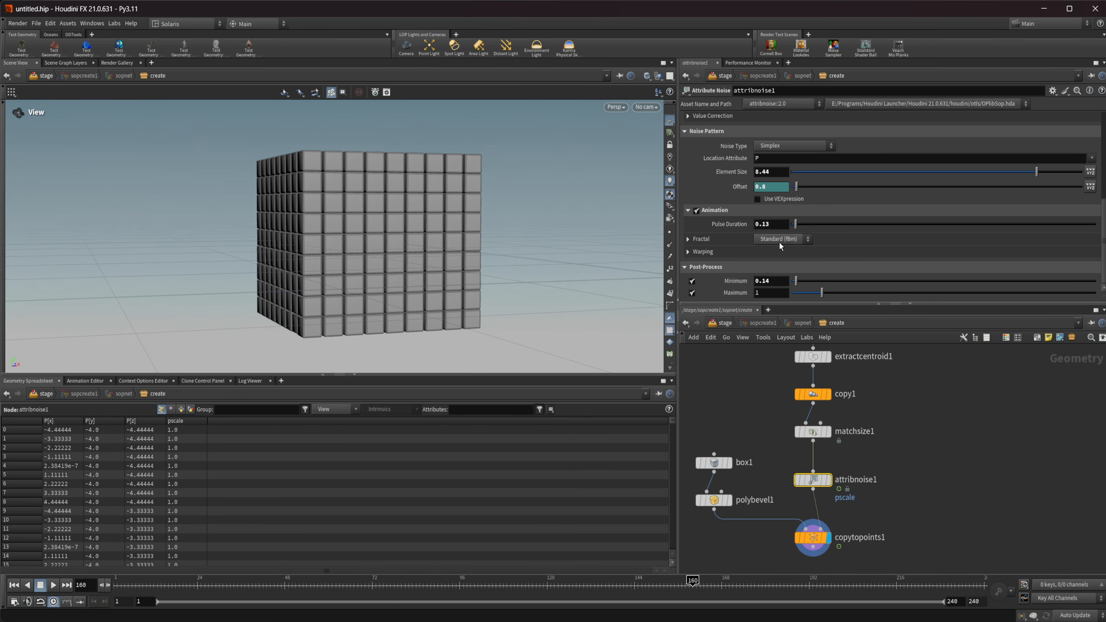
pyautogui.hotkey('ctrl', 'z')
pyautogui.click(780, 240)
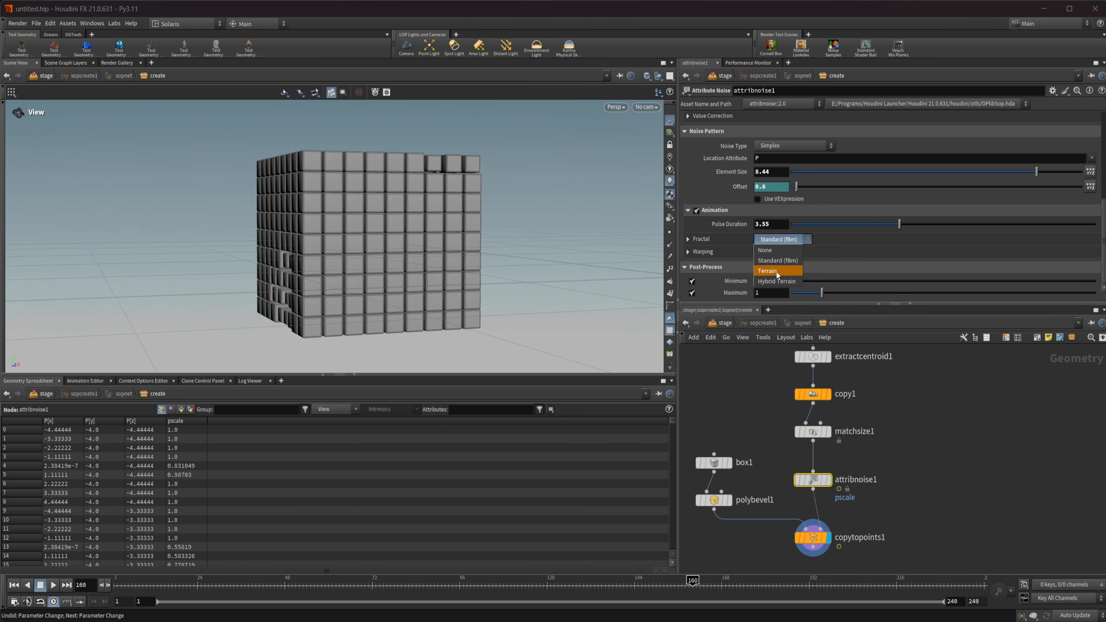
pyautogui.moveTo(429, 267); pyautogui.dragTo(491, 267)
# Set the noise pattern's Fractal type to None and inspect the cube from another angle.
pyautogui.click(773, 240)
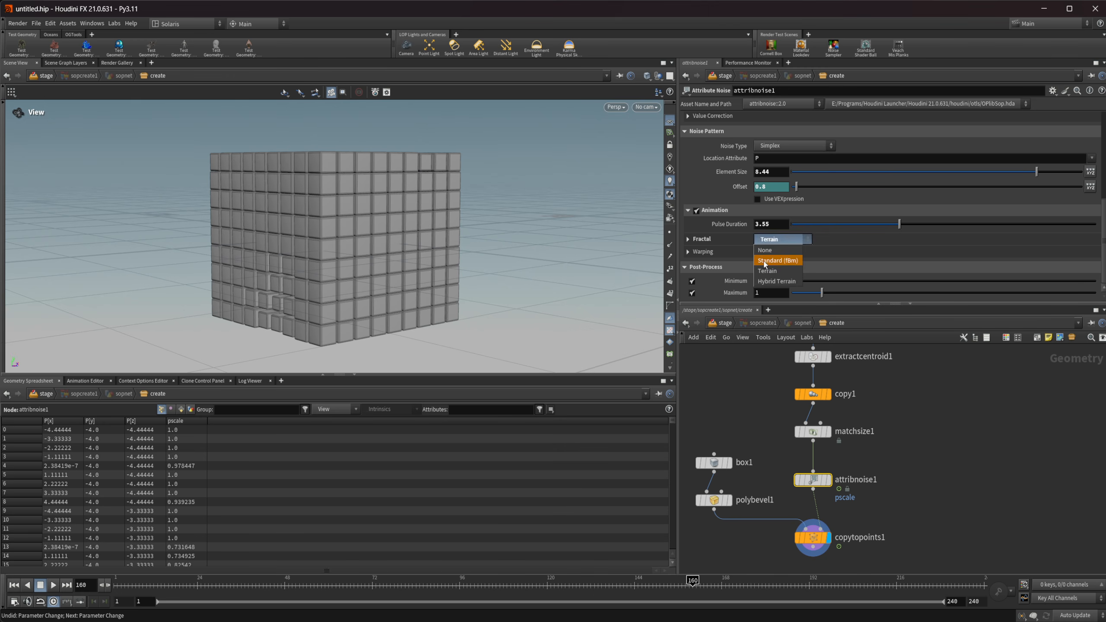
pyautogui.click(767, 250)
pyautogui.moveTo(355, 292); pyautogui.dragTo(305, 286)
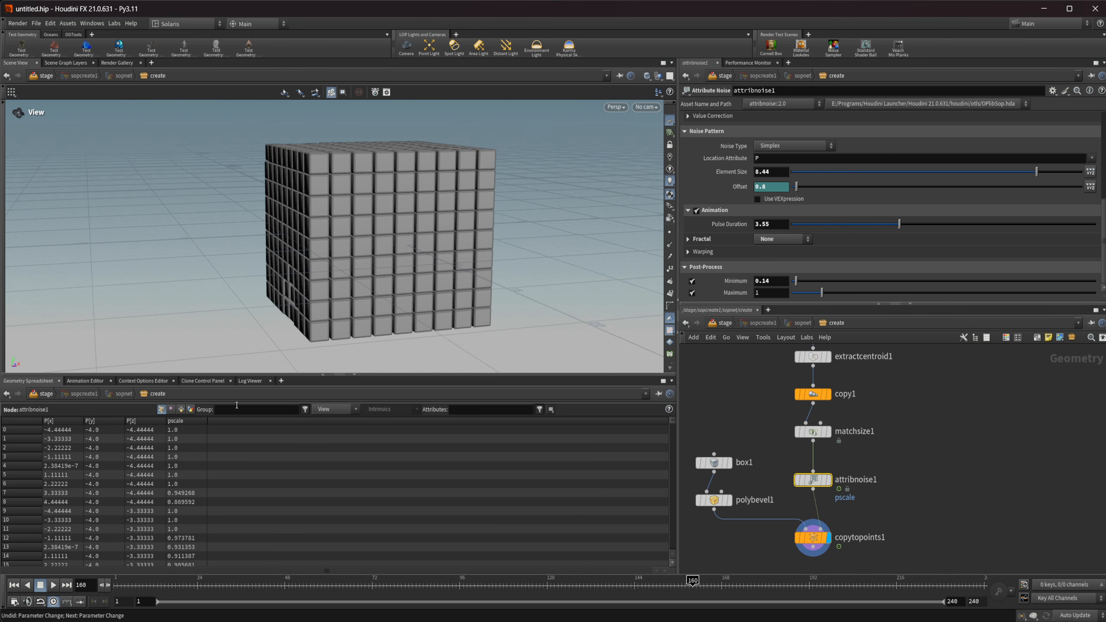
# Scrub and play the timeline to examine the box scaling from different angles, and display the Offset expression $FF/200.
pyautogui.moveTo(113, 581); pyautogui.dragTo(354, 581)
pyautogui.click(53, 585)
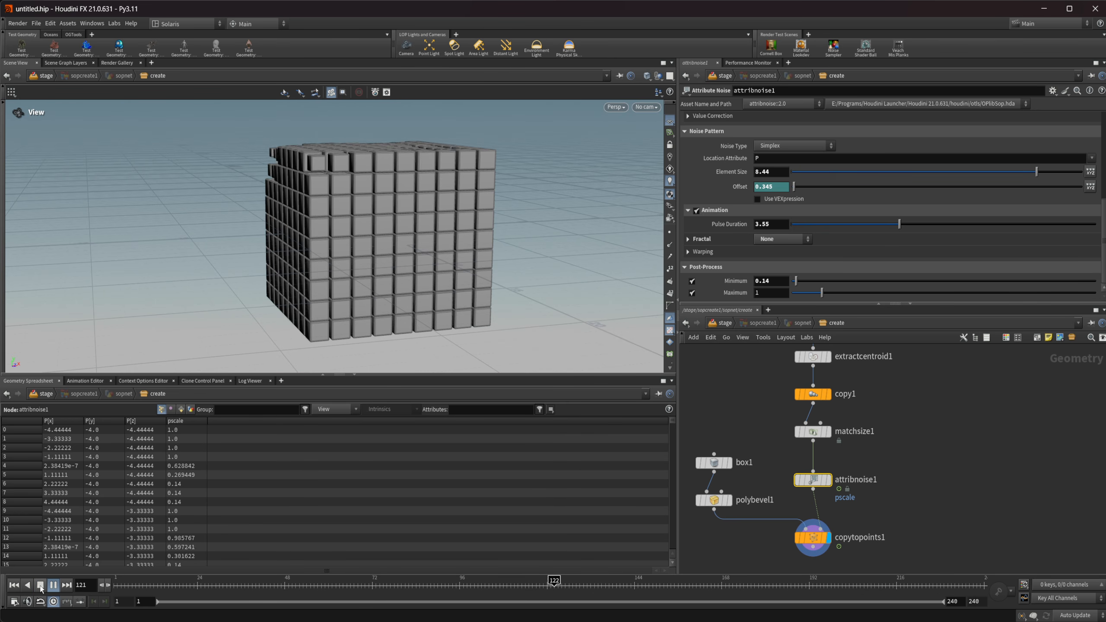
pyautogui.click(41, 586)
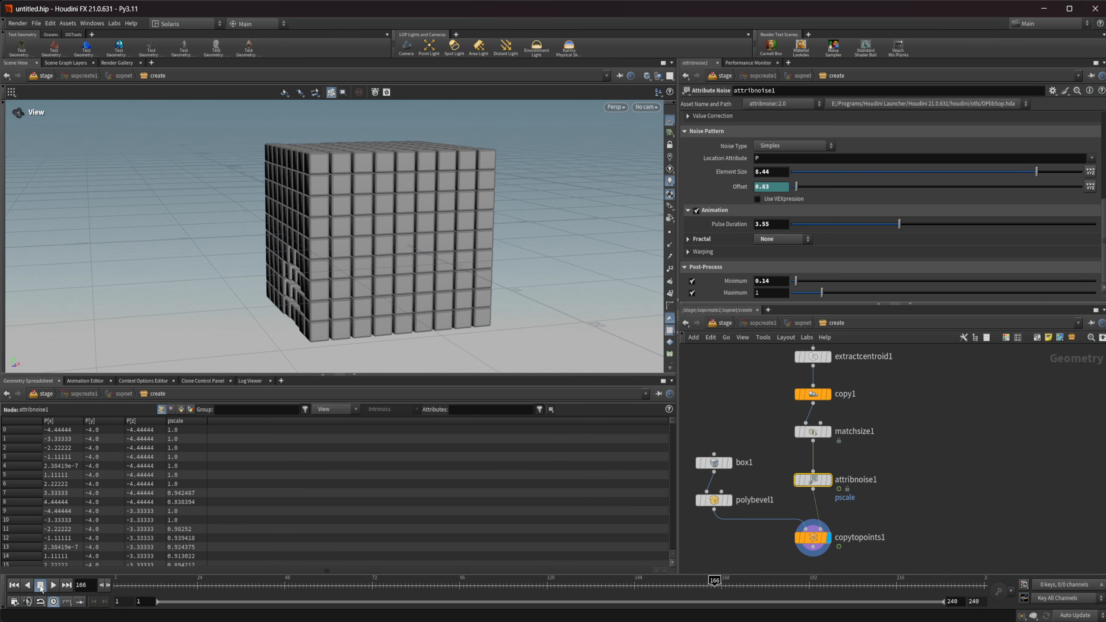
pyautogui.moveTo(236, 222); pyautogui.dragTo(174, 226)
pyautogui.click(53, 585)
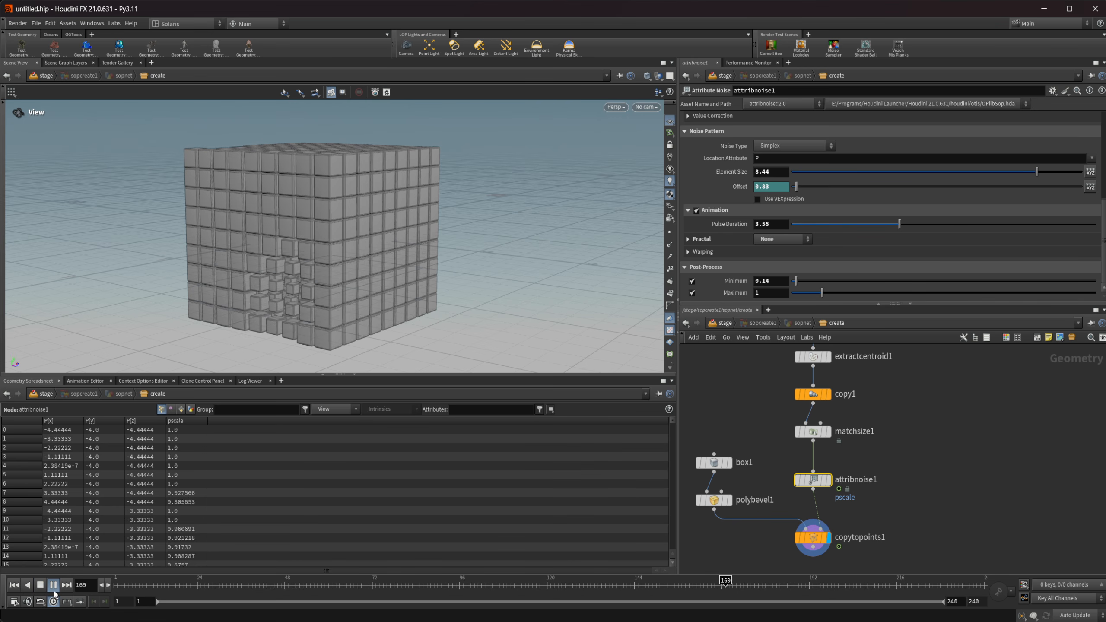
pyautogui.write('$FF/200')
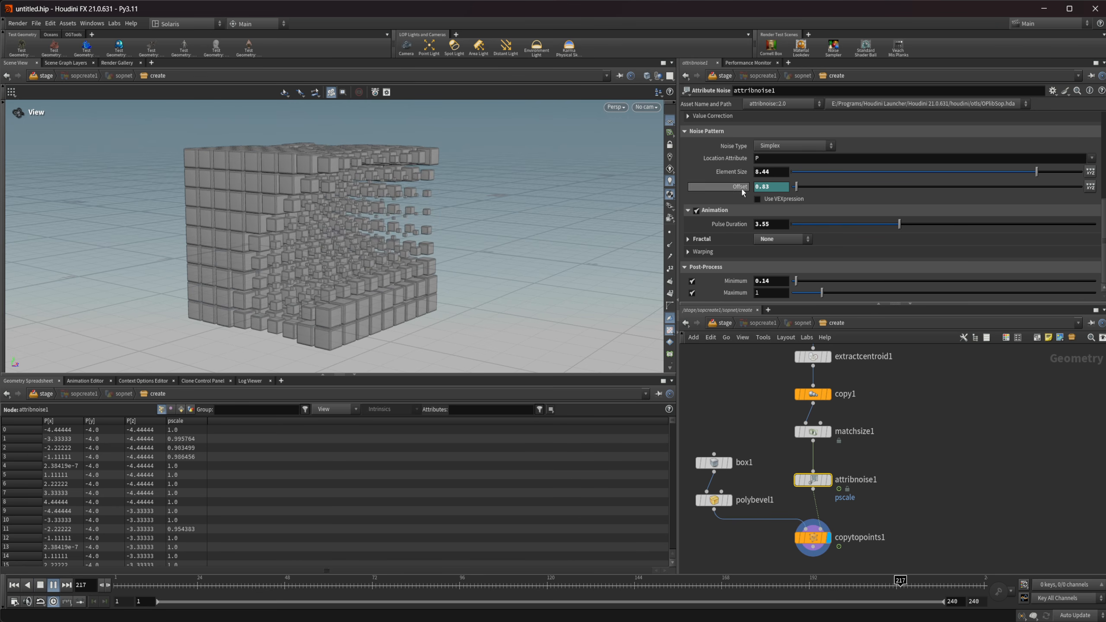
pyautogui.press('Return')
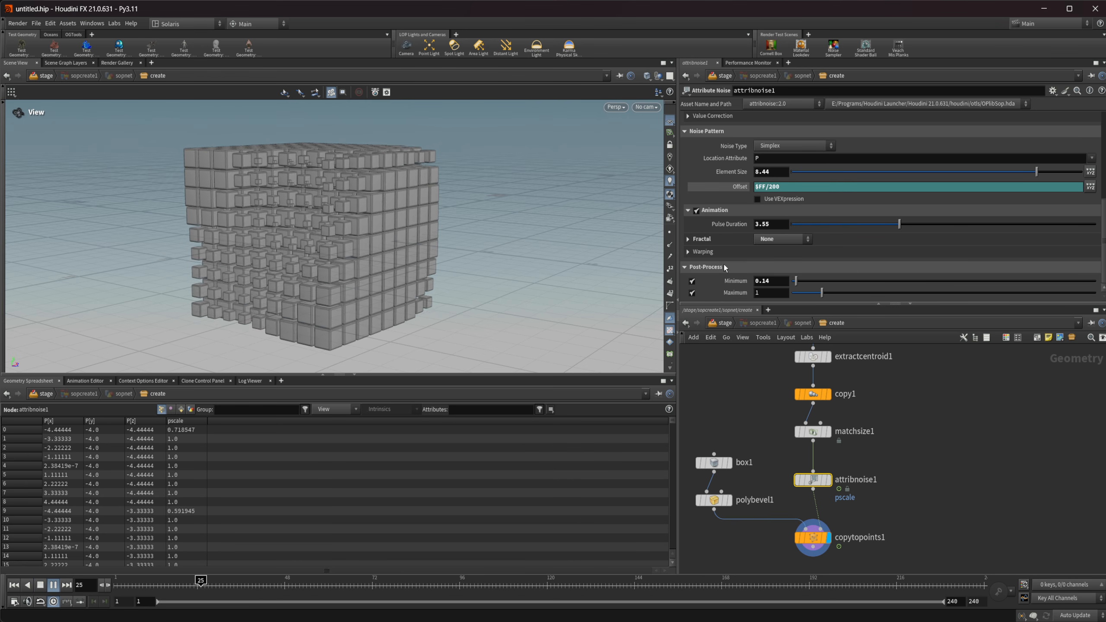